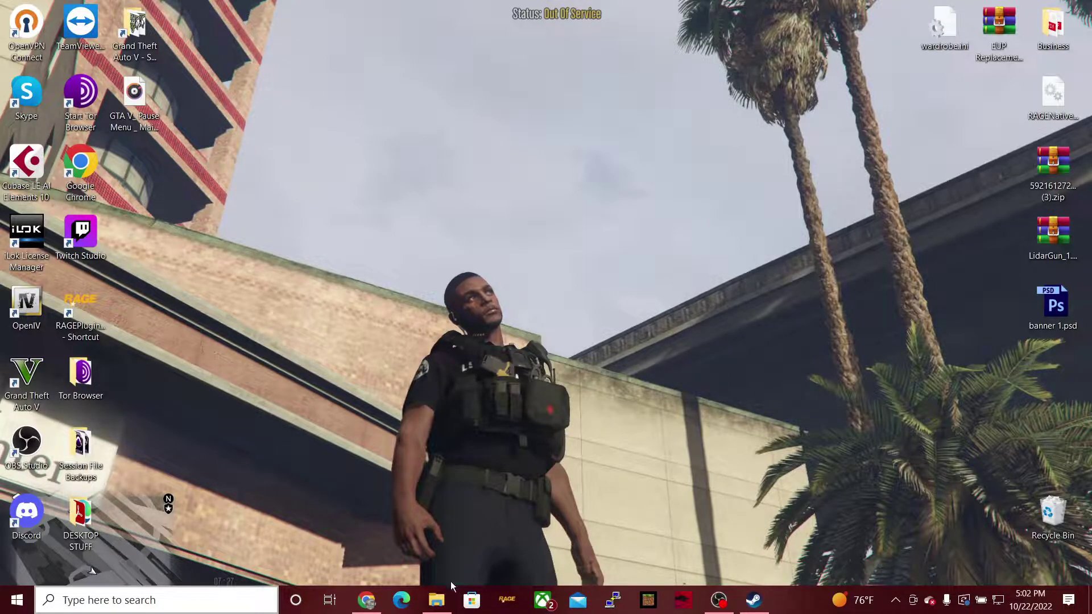
- Restore Chrome from the taskbar, showing the LSPDFR homepage on lcpdfr.com
click(367, 602)
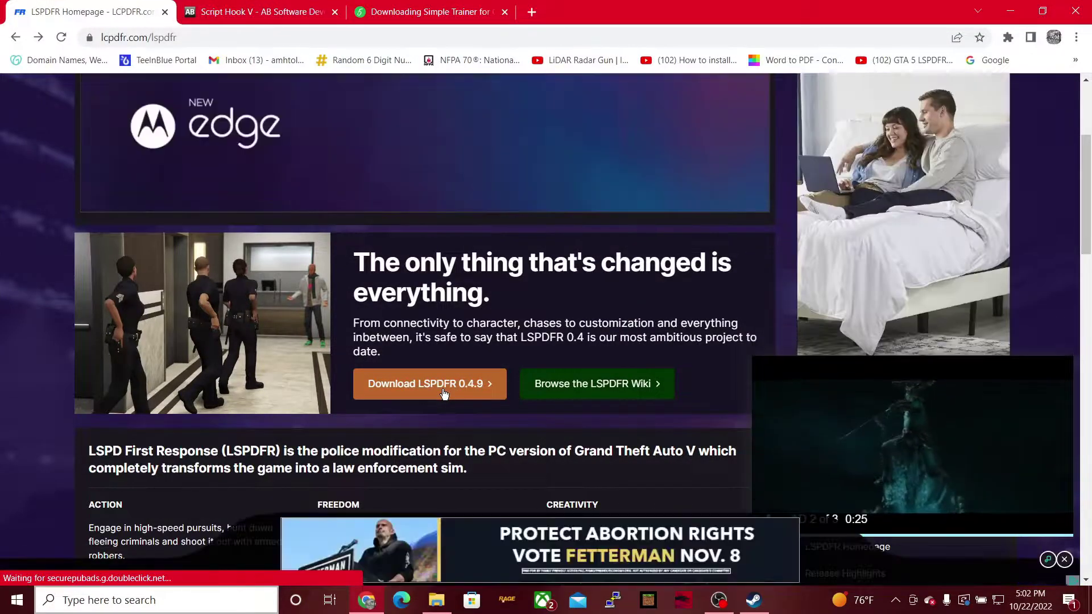
- Accept the LSPDFR 0.4.9 download terms and download LSPDFR_049_8242_Manual_Install_2.zip (75.99 MB)
click(444, 393)
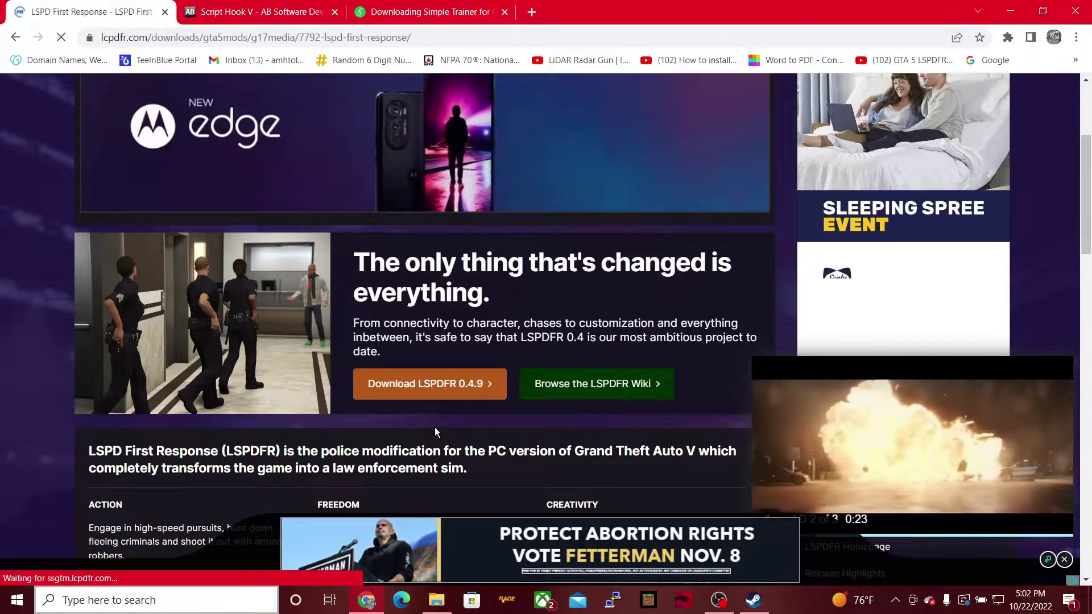
scroll(772, 415, down, 4)
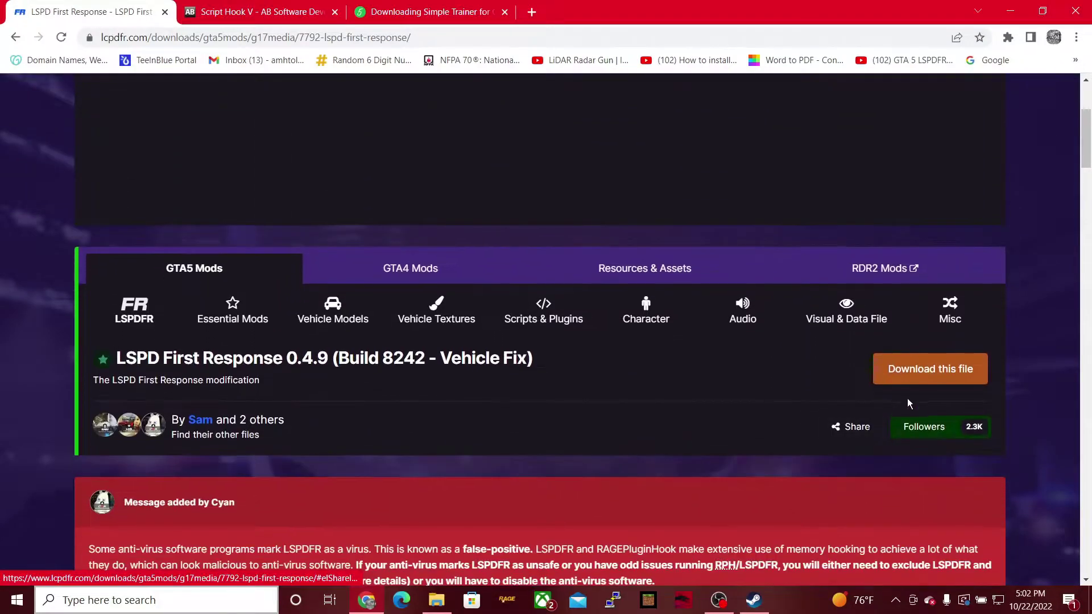
click(928, 376)
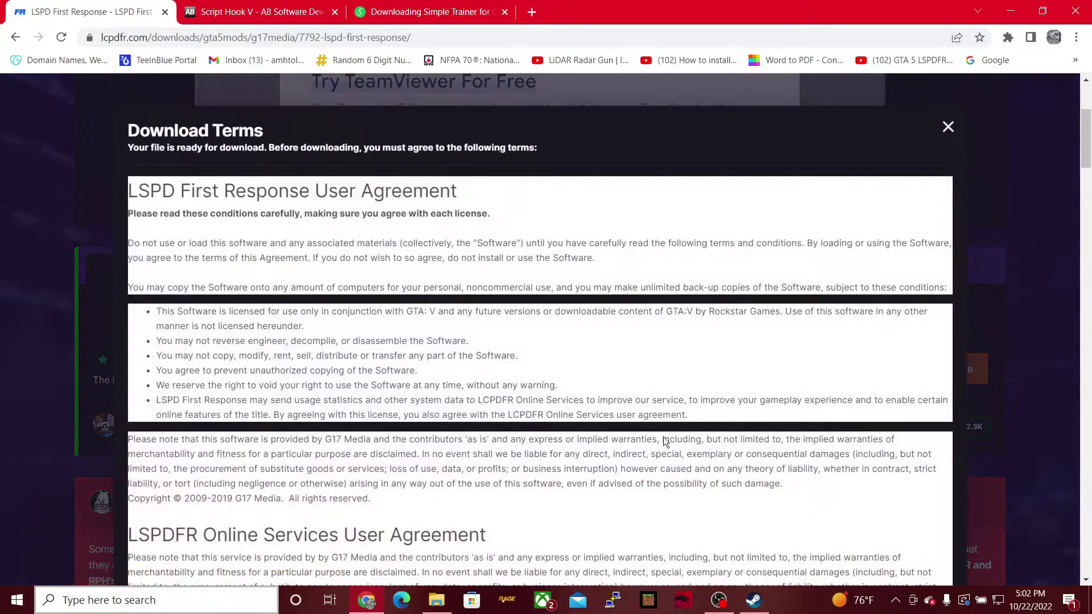
scroll(665, 438, down, 10)
scroll(663, 437, down, 15)
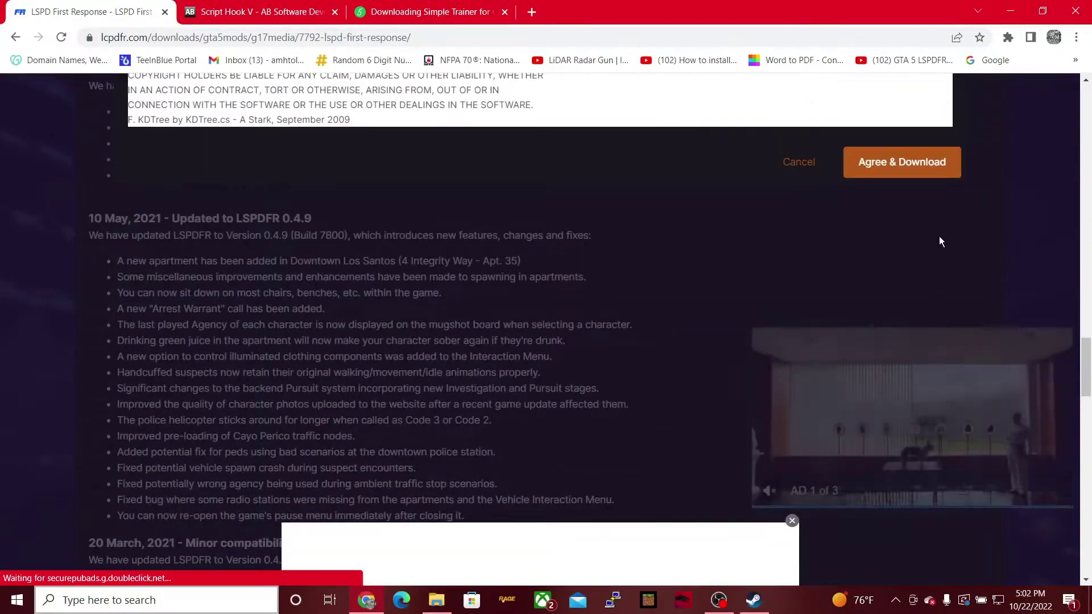
click(905, 165)
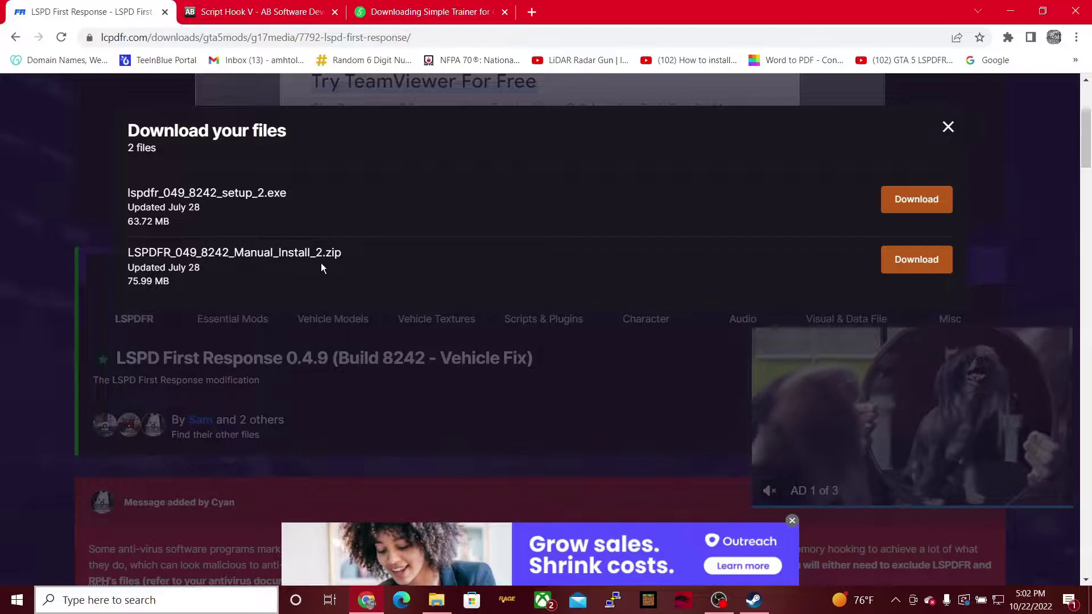
click(923, 265)
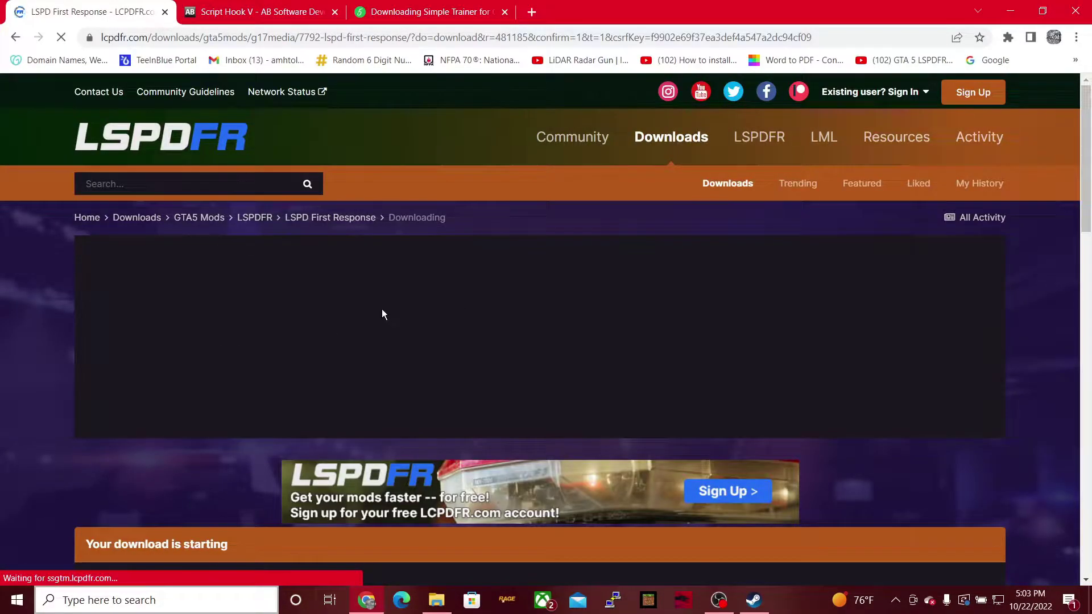
scroll(469, 336, down, 5)
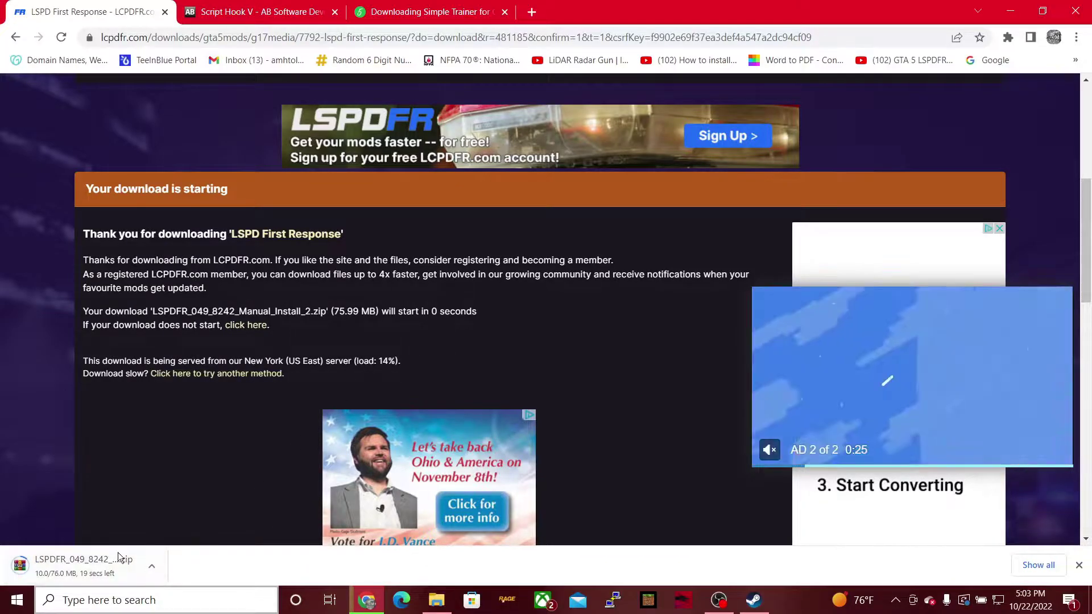
click(278, 15)
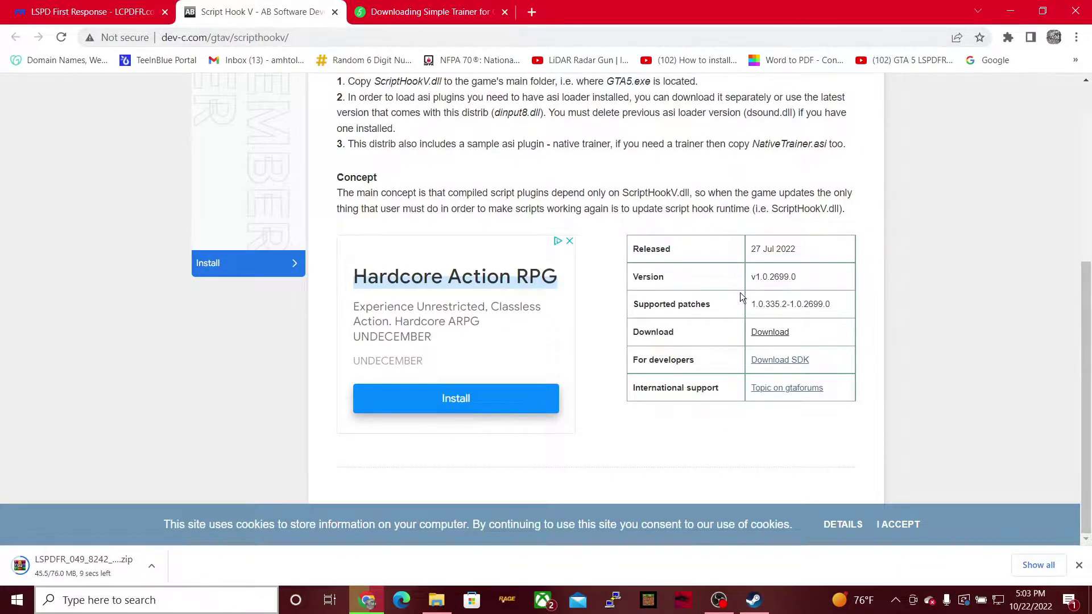
- Download the ScriptHookV_1.0.26 zip from dev-c.com and keep it despite the safety warning
click(770, 332)
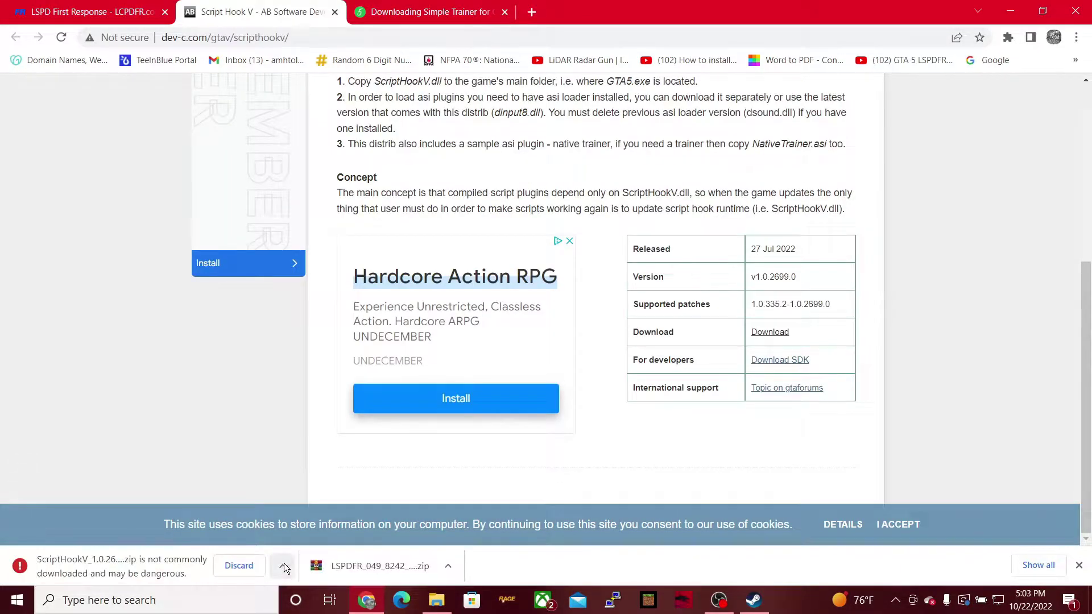
click(284, 563)
click(305, 522)
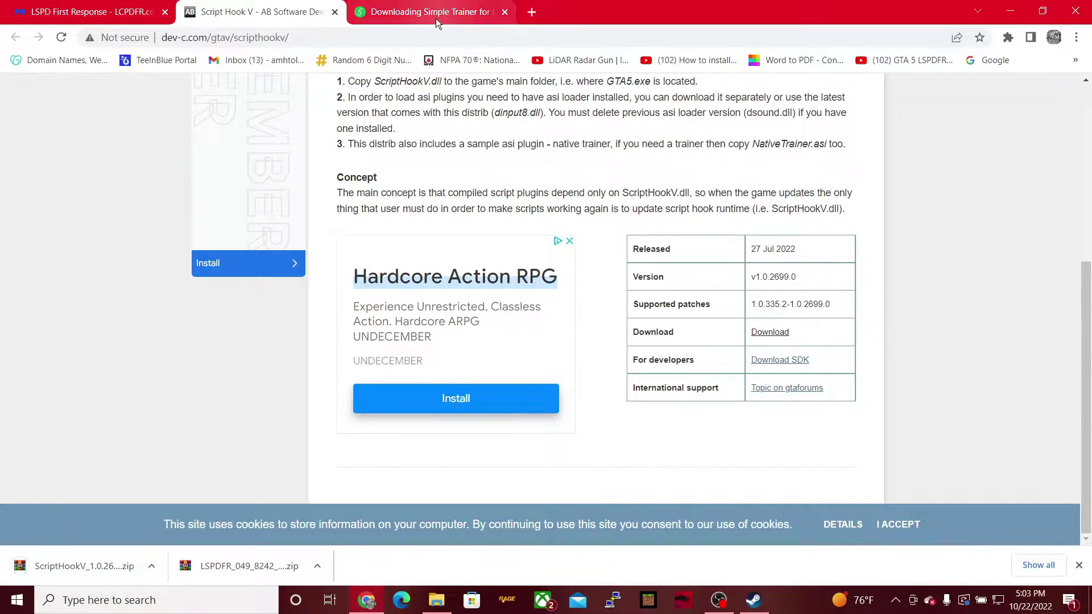
mouse_move(432, 16)
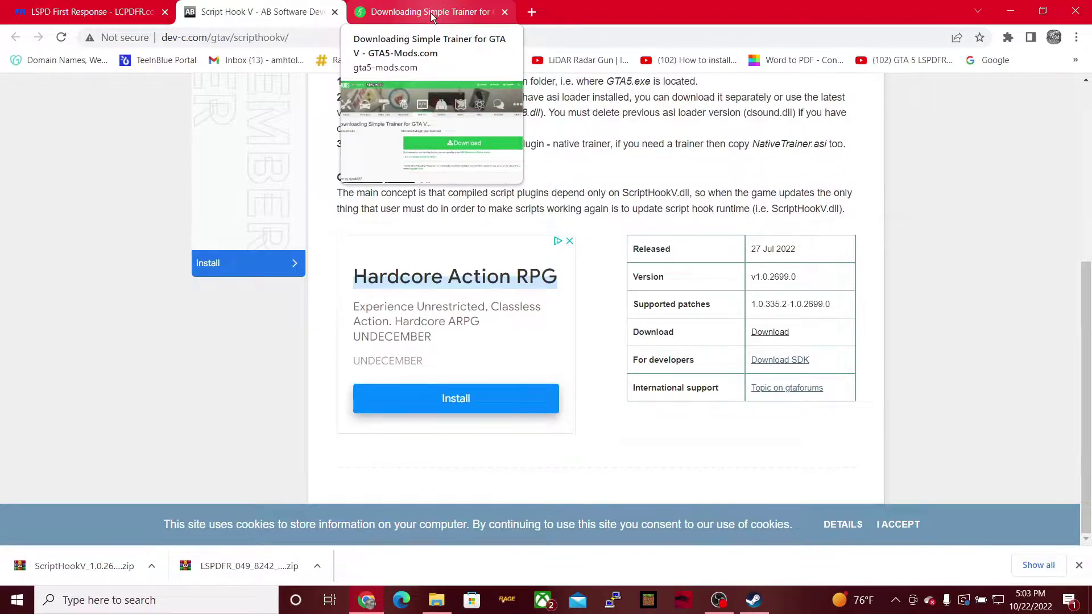
- Download aaff8b-TrainerV (1).rar from GTA5-Mods.com, then minimize Chrome to the desktop
click(432, 16)
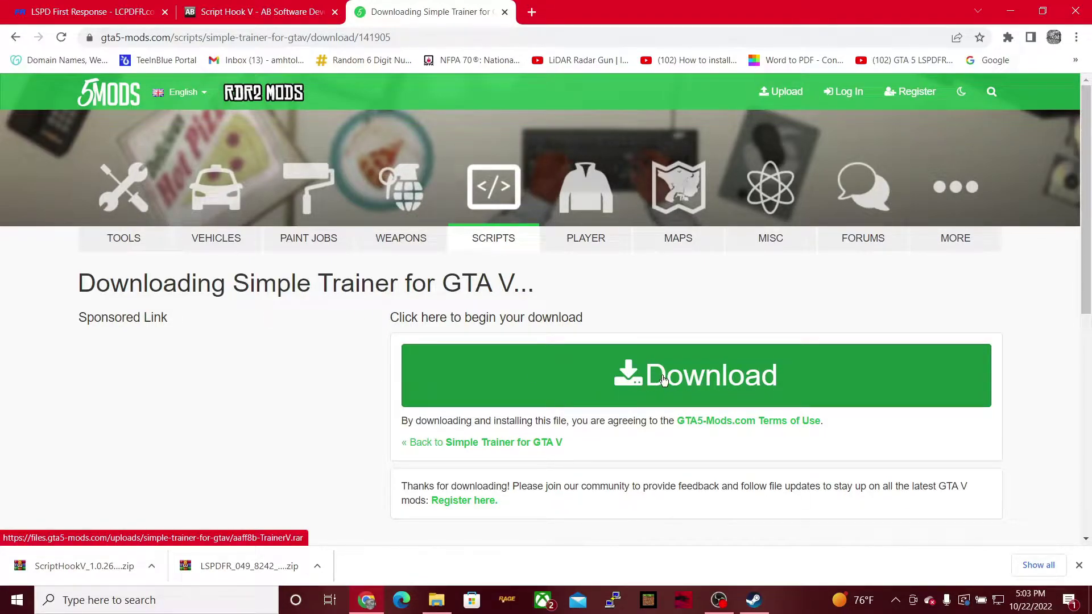
click(664, 381)
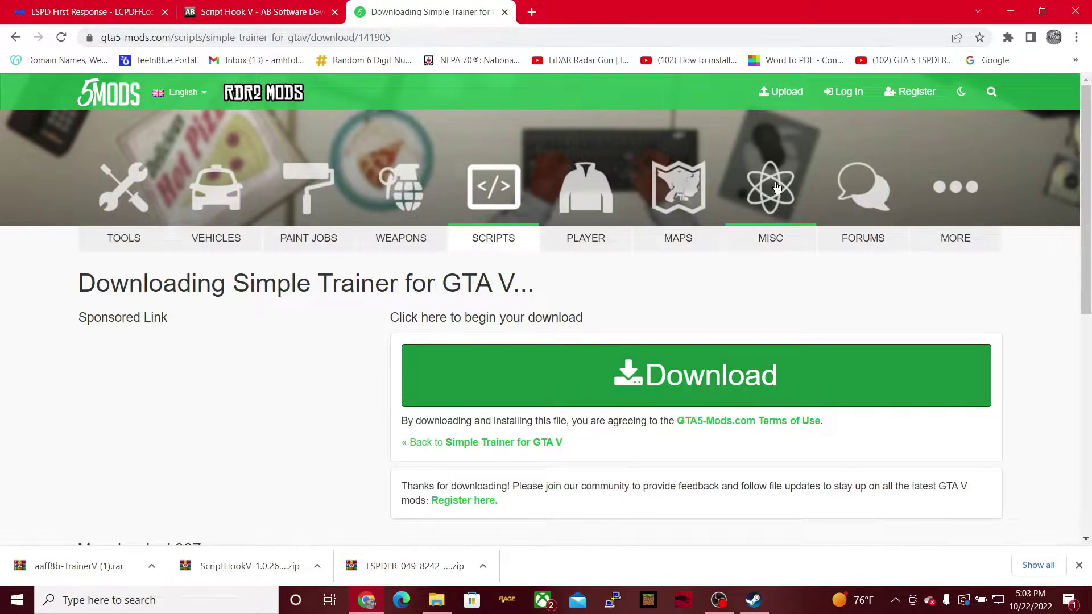
click(1012, 11)
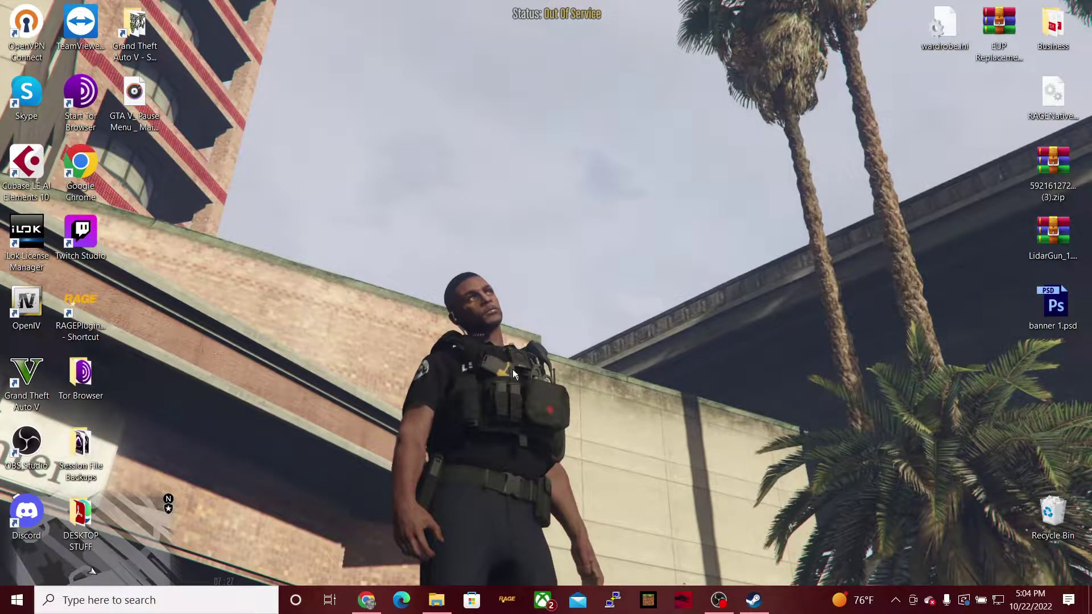
- Launch Steam and open Grand Theft Auto V's Properties on Local Files (106.65 GB on D:)
click(165, 603)
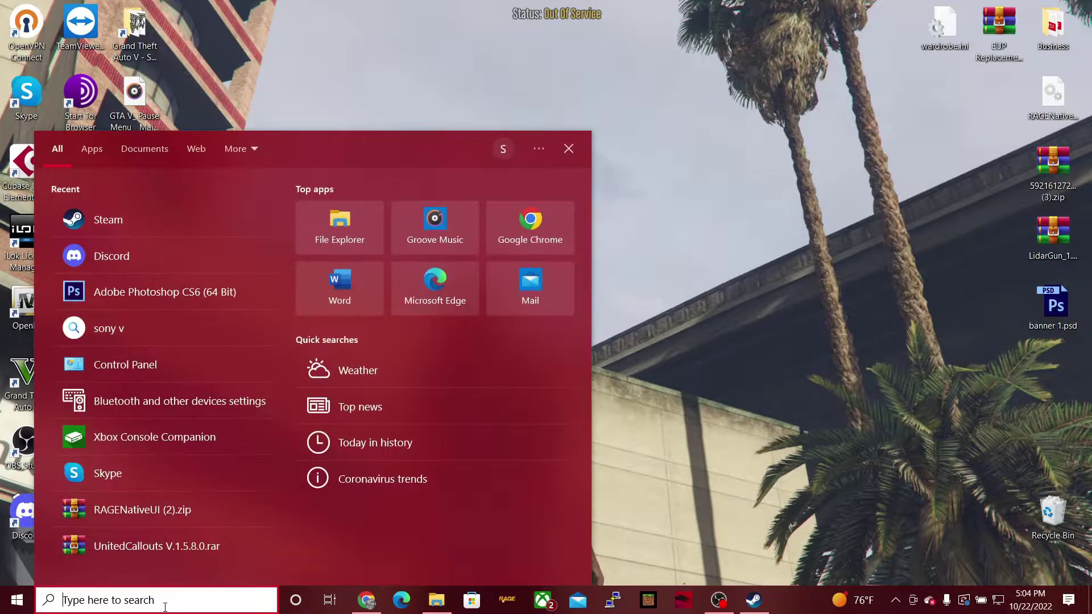
text(s)
click(91, 213)
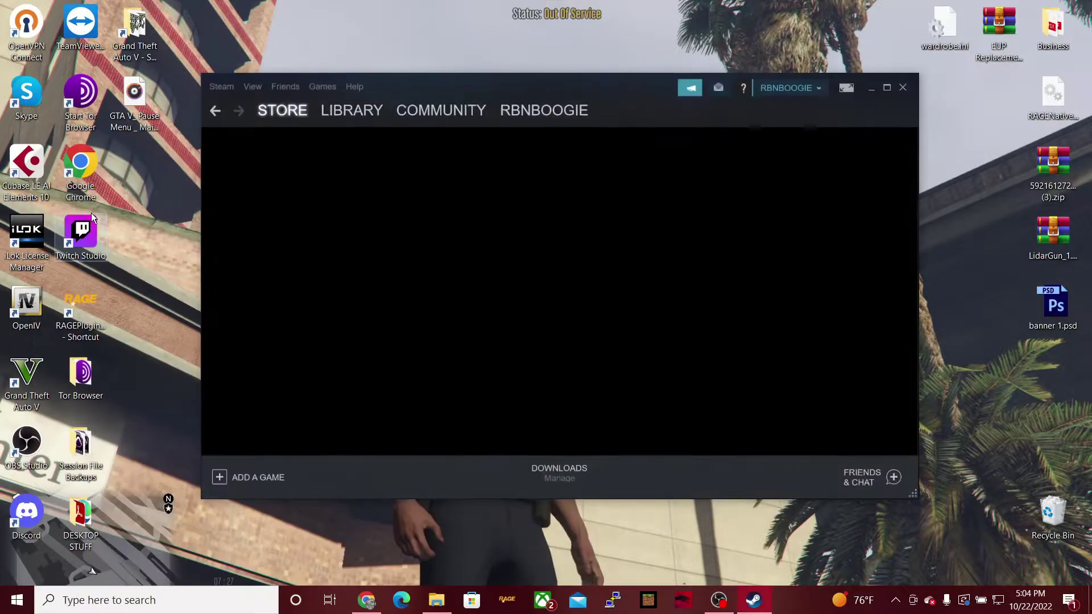
click(351, 112)
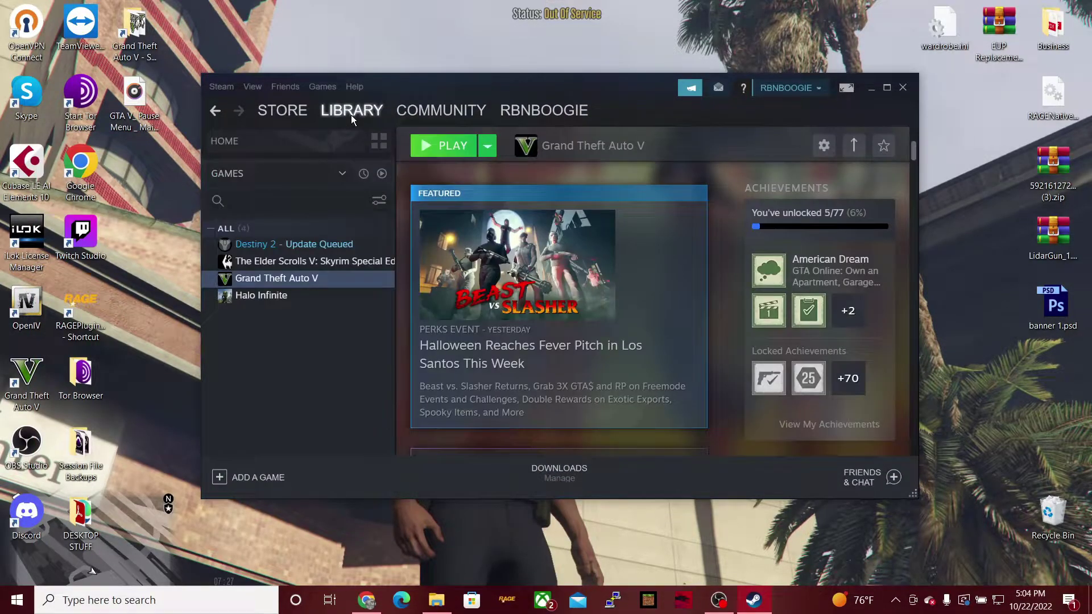
right_click(295, 283)
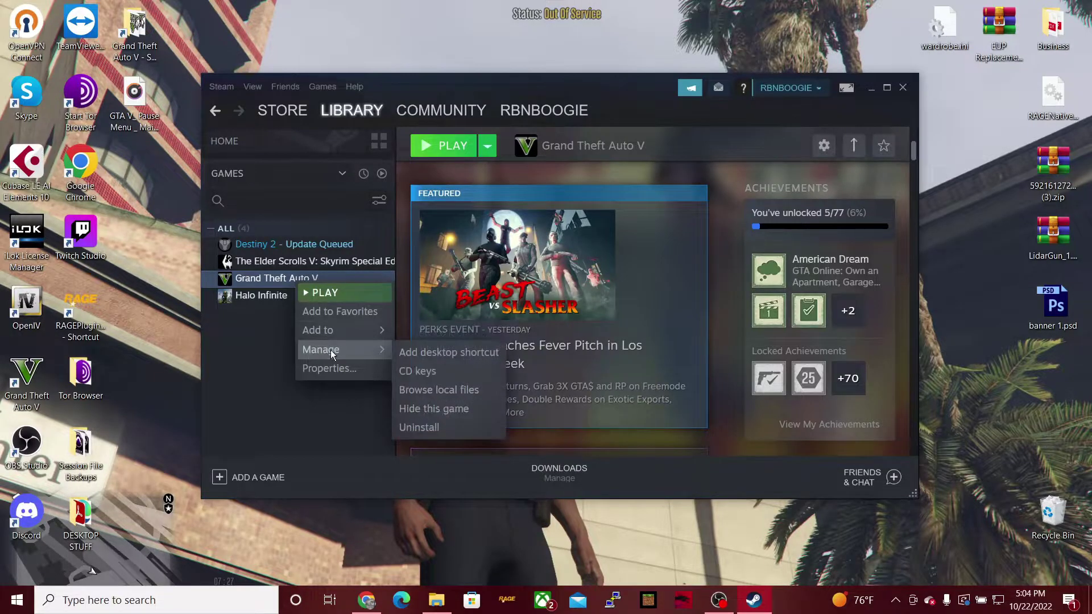
click(338, 370)
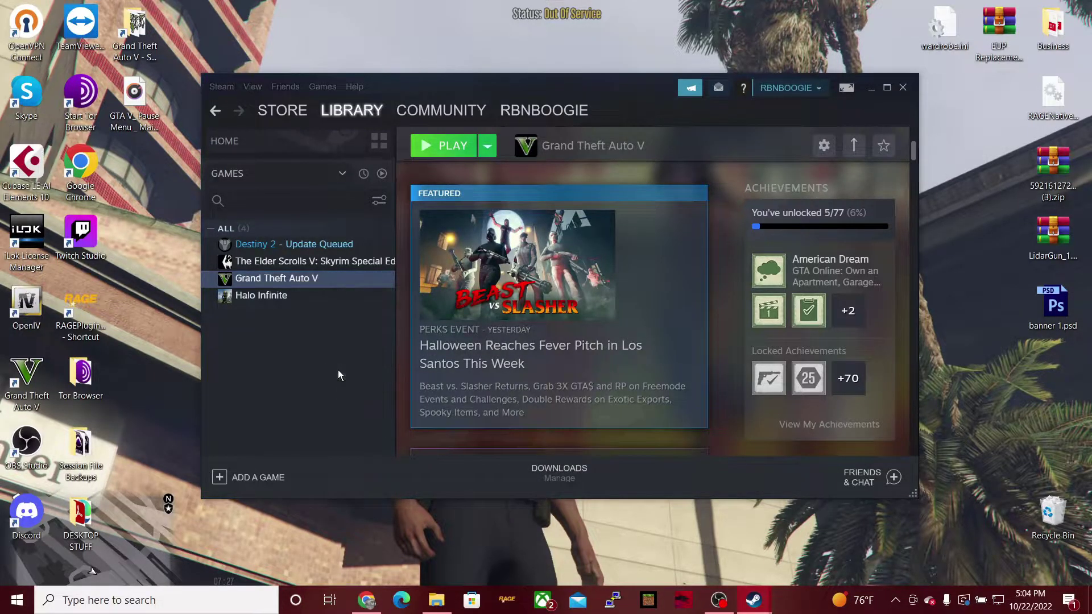
click(382, 267)
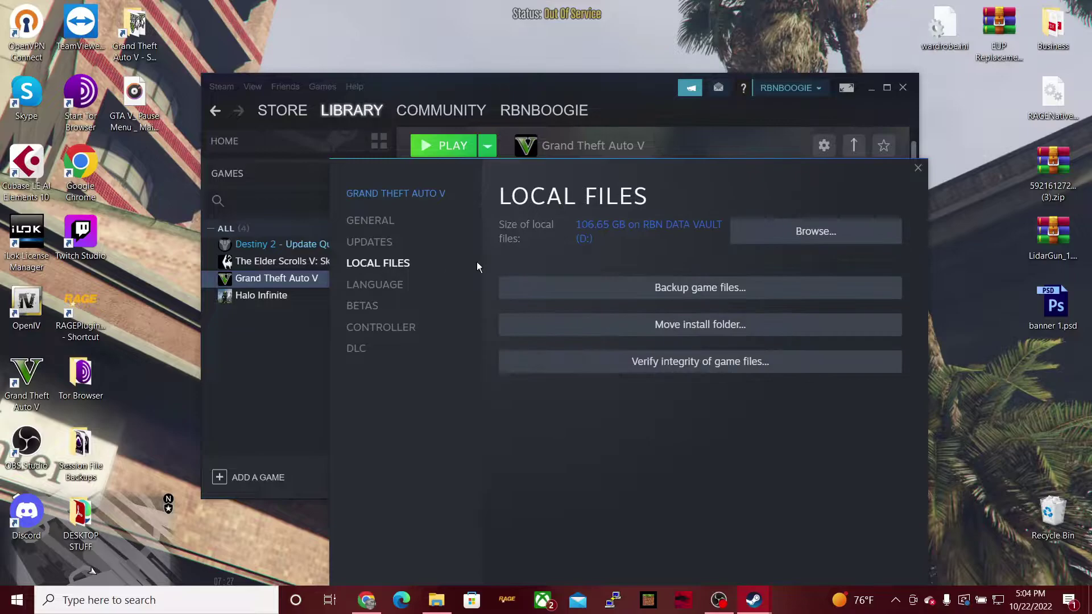
- Open the GTA V install folder, close the properties panel and minimize Steam
click(808, 231)
click(431, 131)
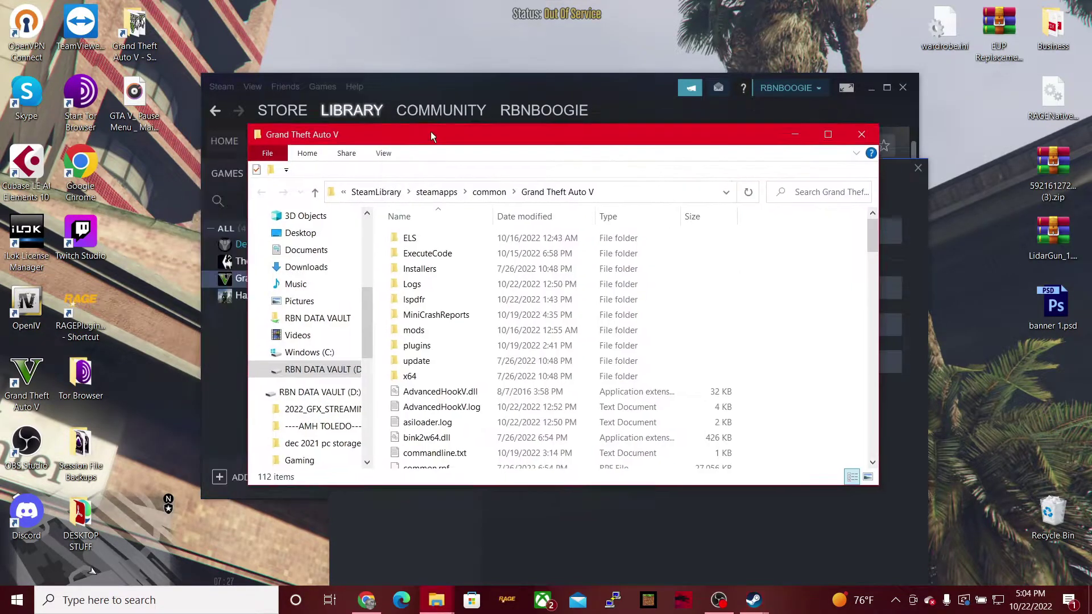
drag(431, 132, 497, 90)
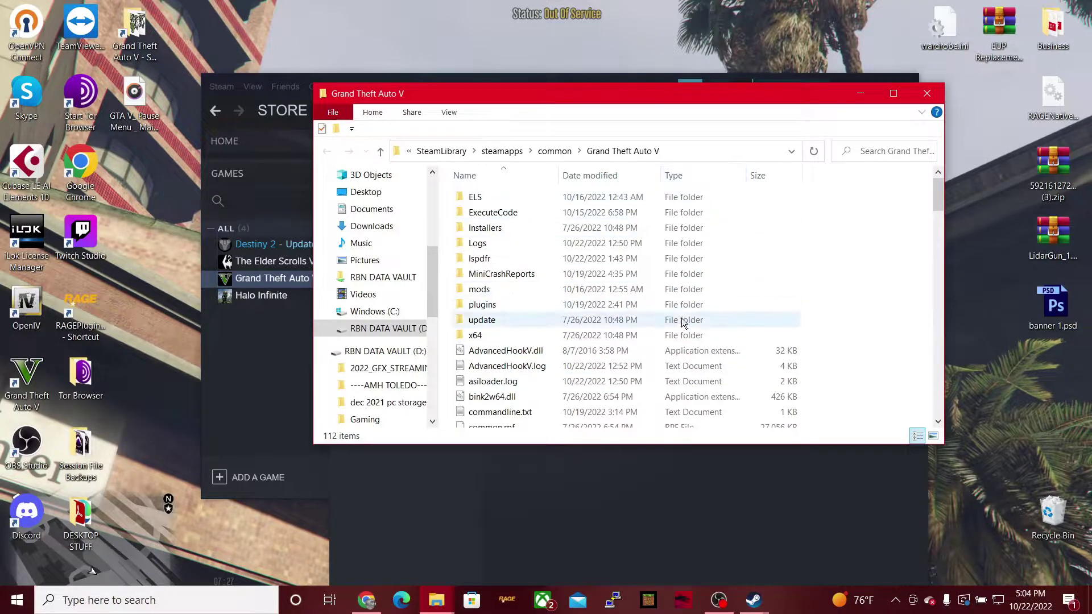
drag(688, 100, 686, 131)
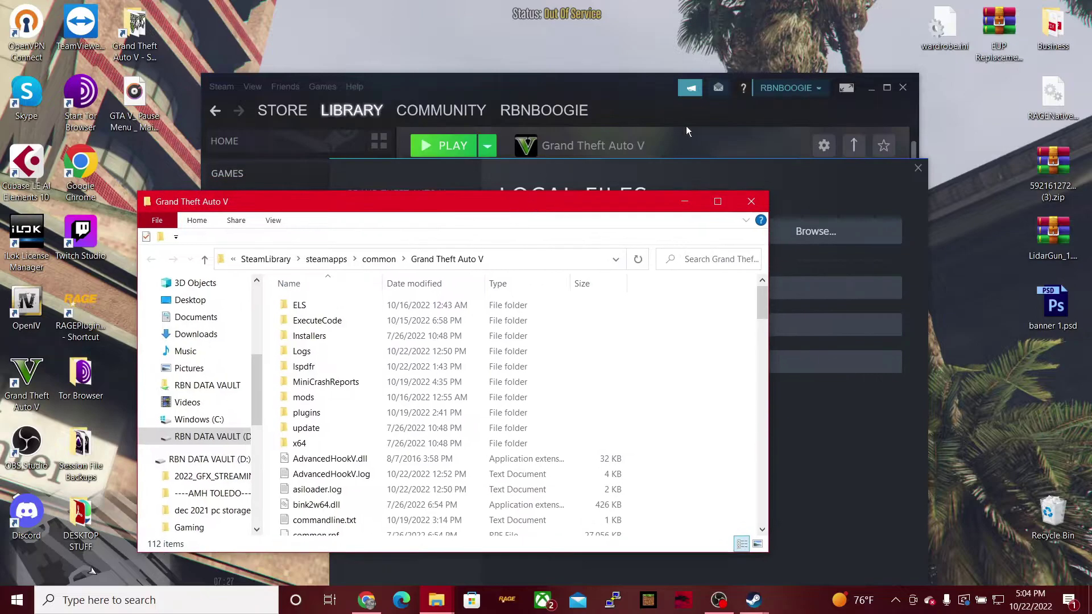
click(919, 169)
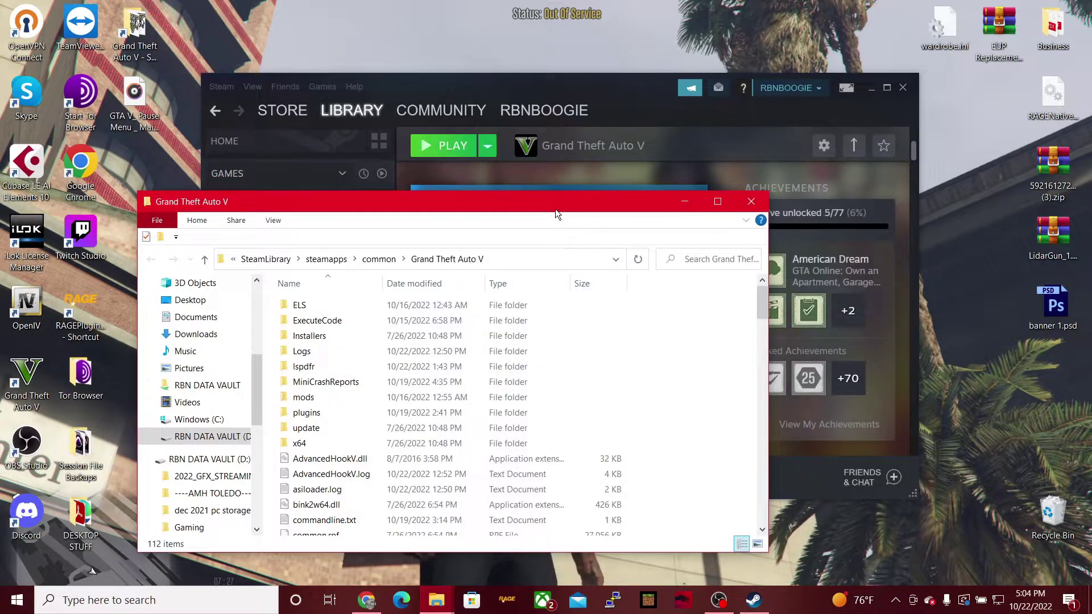
drag(556, 211, 640, 126)
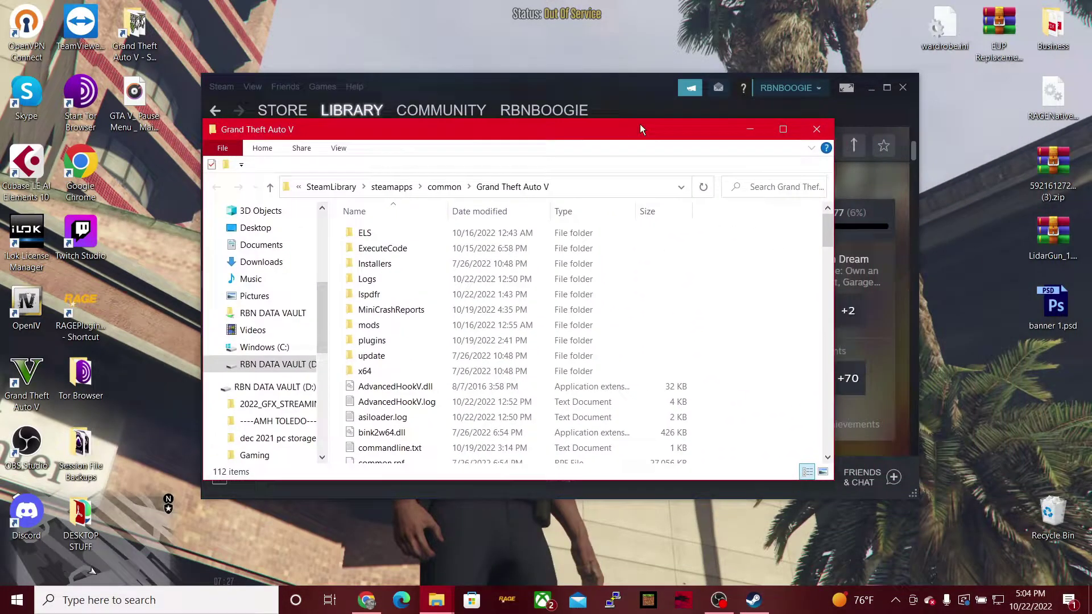
click(874, 89)
- Move the three new archives from Downloads to the desktop, then close Downloads
right_click(437, 600)
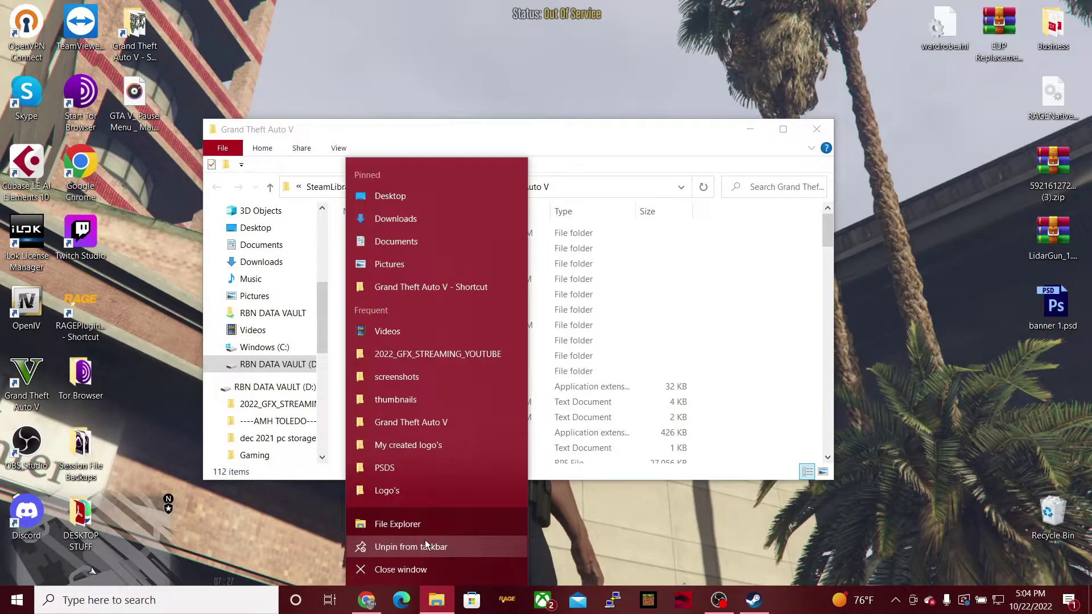
click(398, 524)
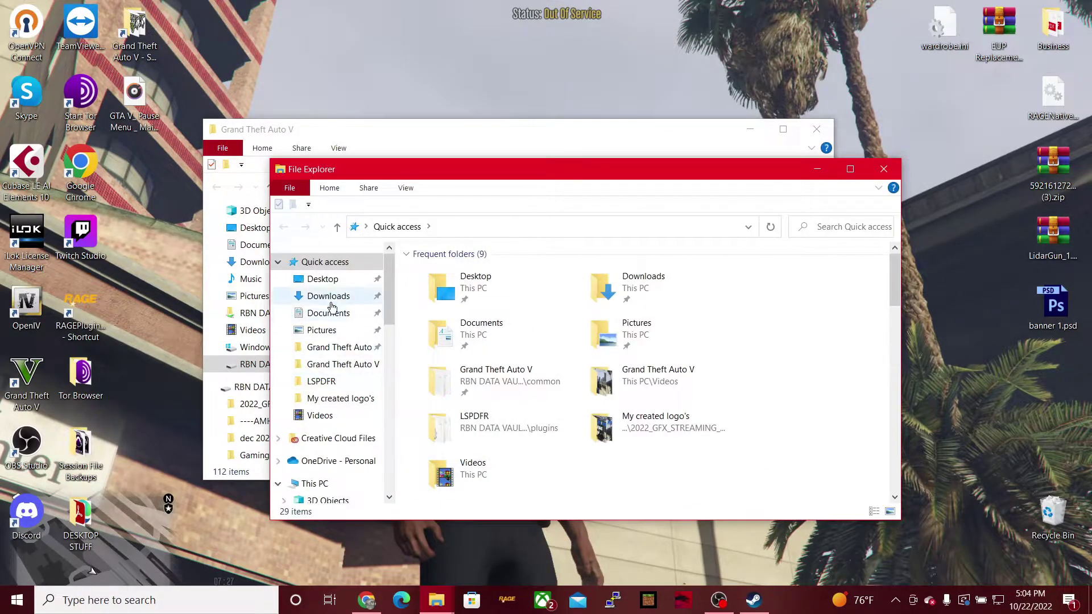
click(328, 296)
drag(517, 173, 736, 272)
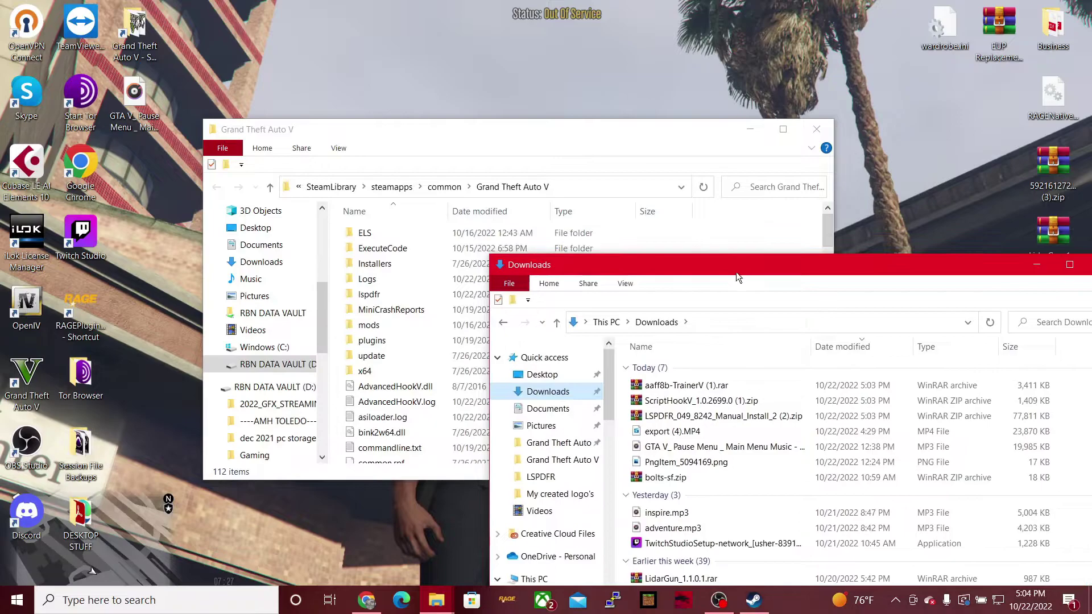
drag(620, 384, 902, 173)
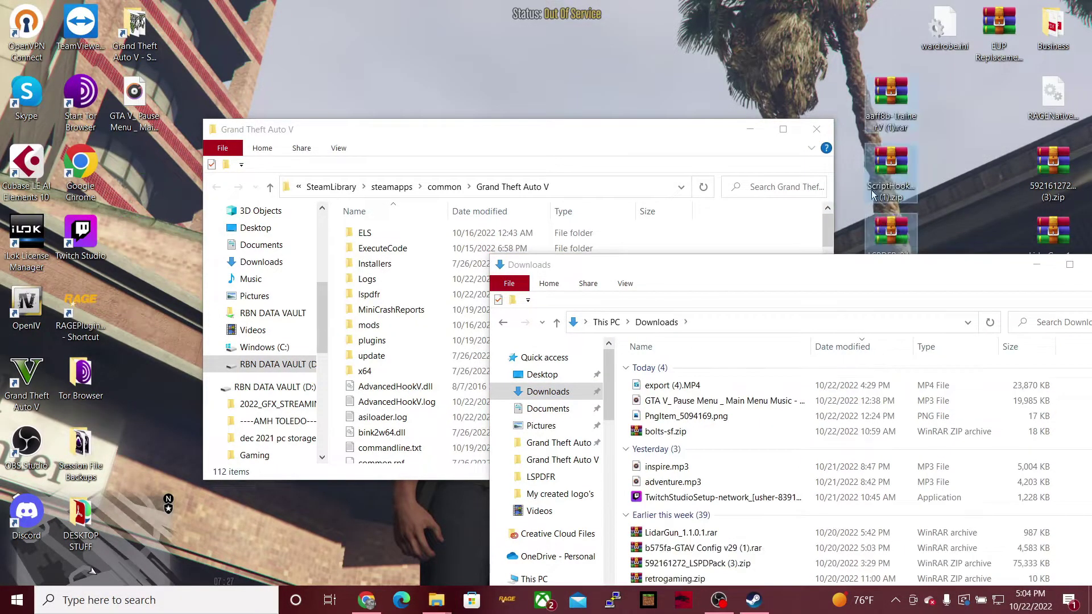
drag(955, 270, 605, 254)
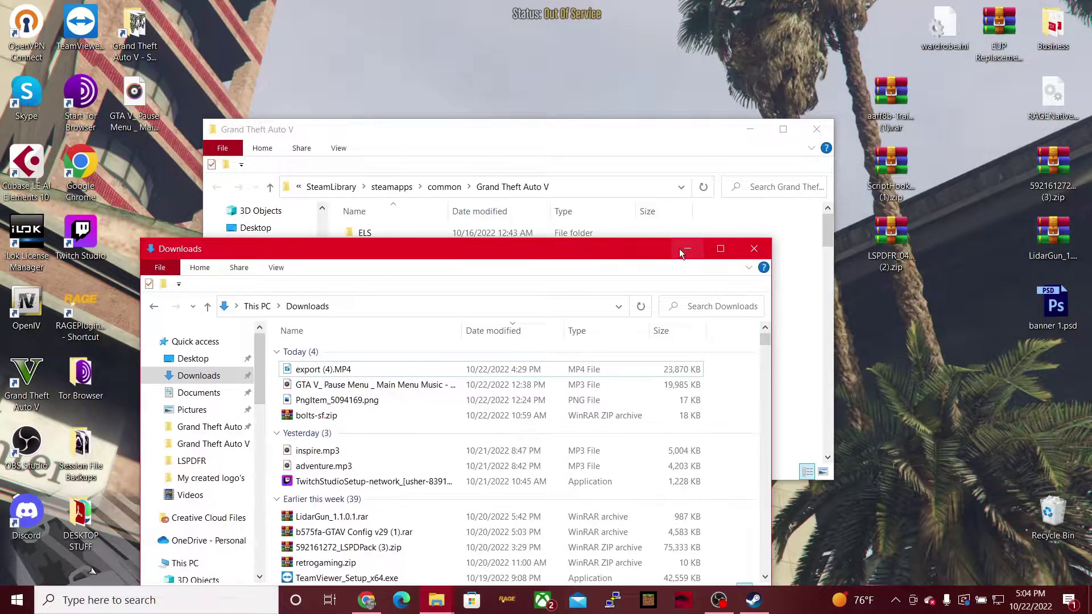
click(754, 248)
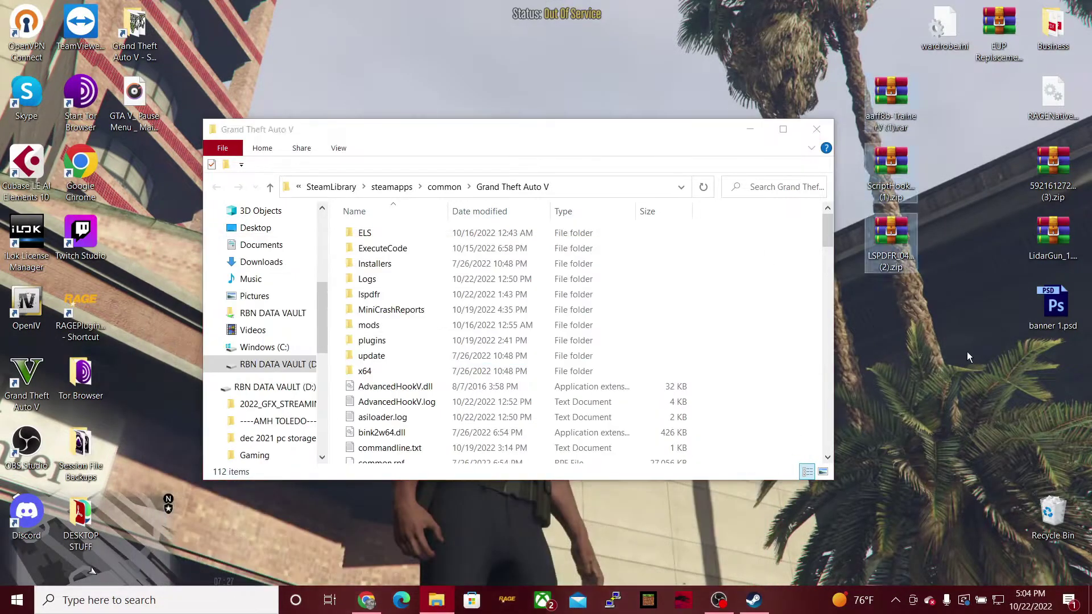
- Position the Grand Theft Auto V folder window and open the LSPDFR archive in WinRAR
click(967, 351)
drag(473, 138, 350, 66)
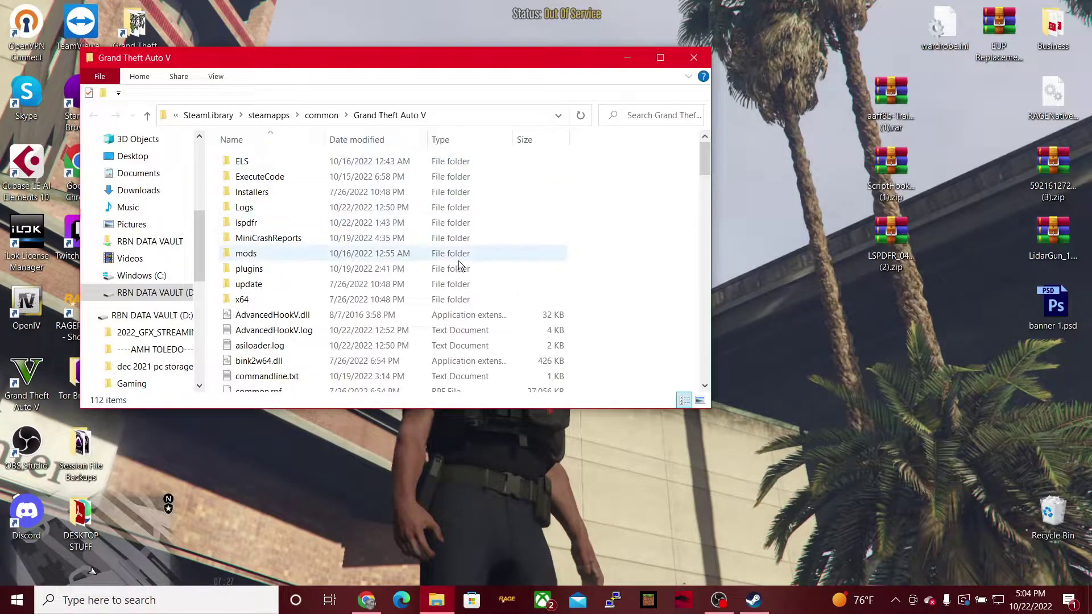
double_click(889, 234)
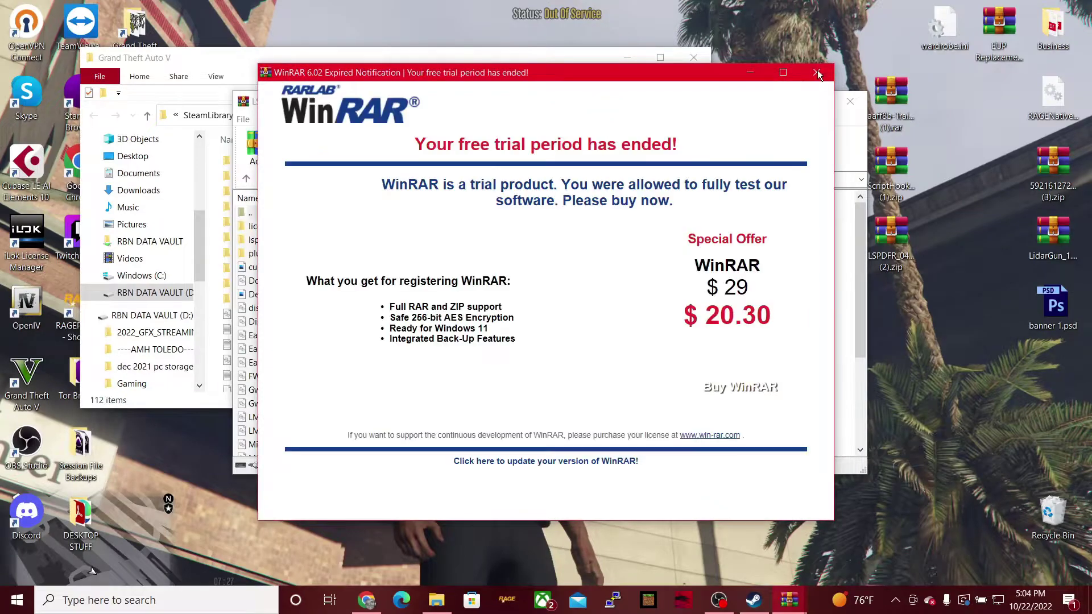
- Dismiss WinRAR's trial notice and place the LSPDFR archive window beside the game folder
click(817, 72)
drag(674, 108, 875, 158)
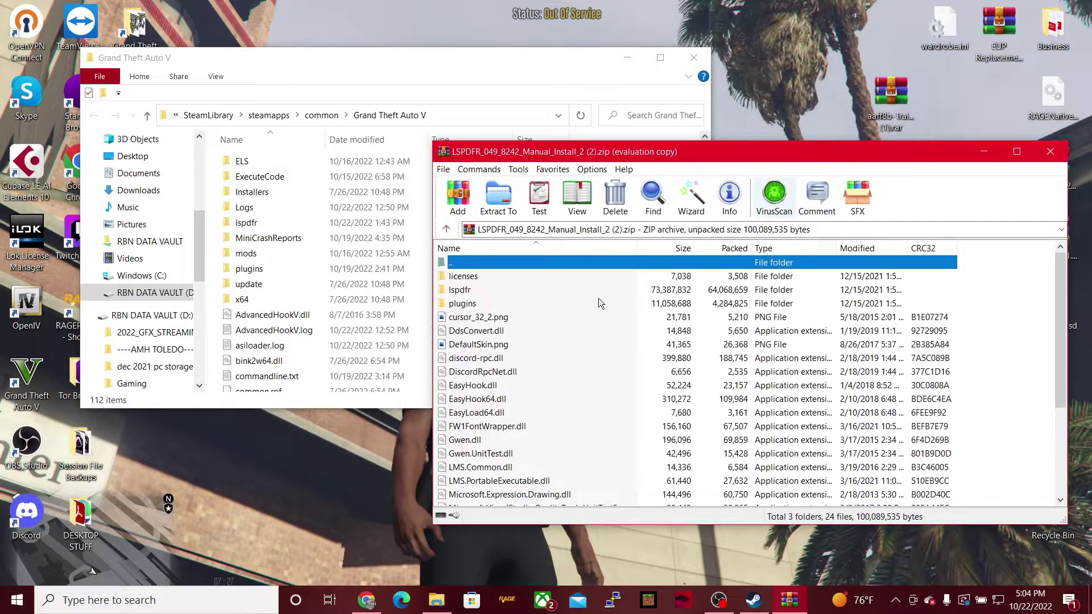
drag(540, 155, 682, 140)
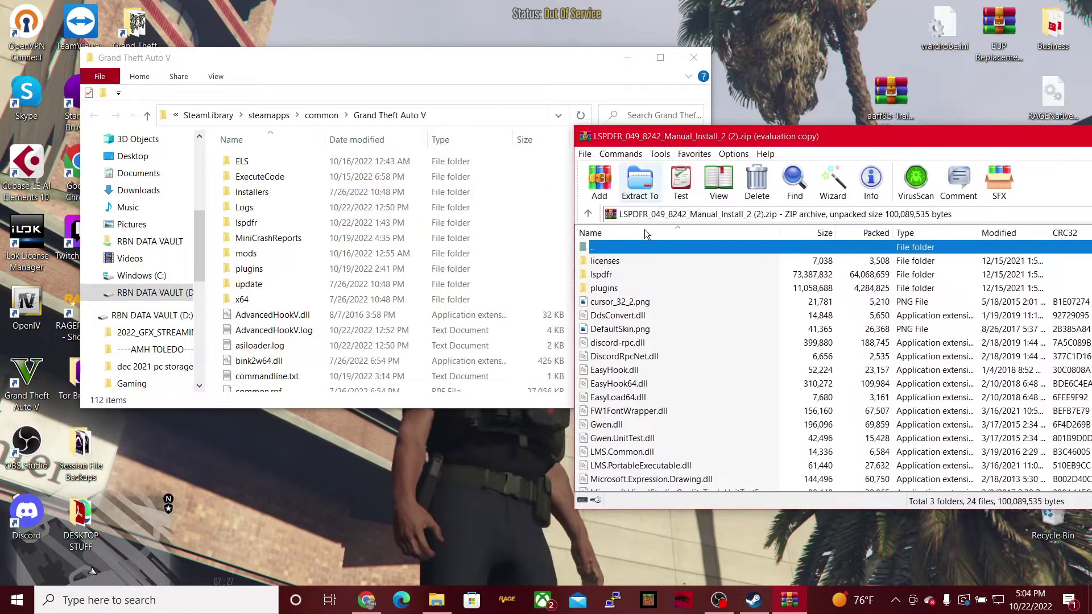
click(605, 289)
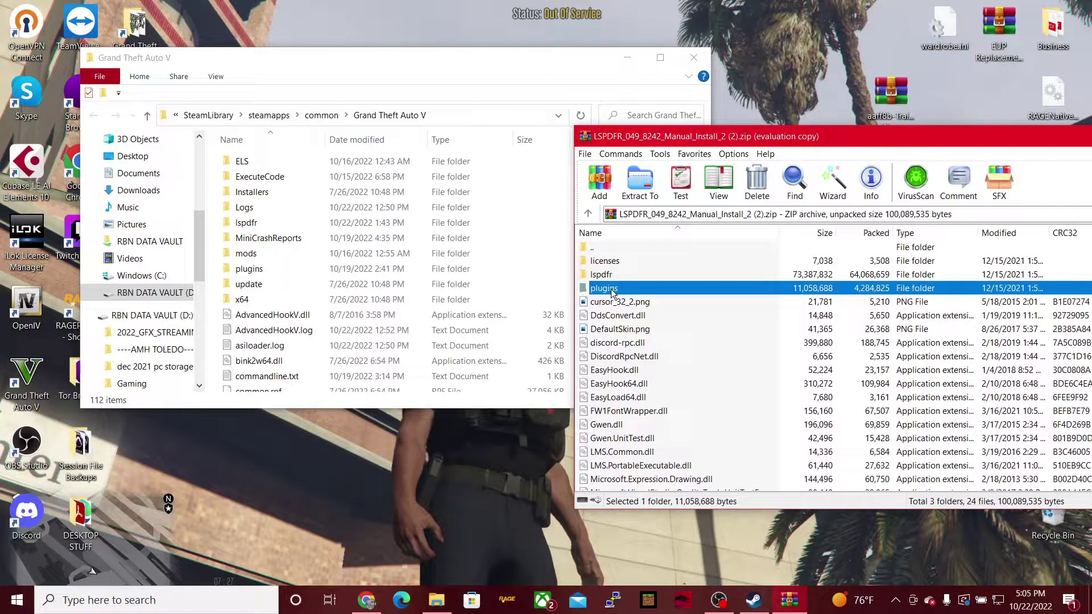
click(612, 263)
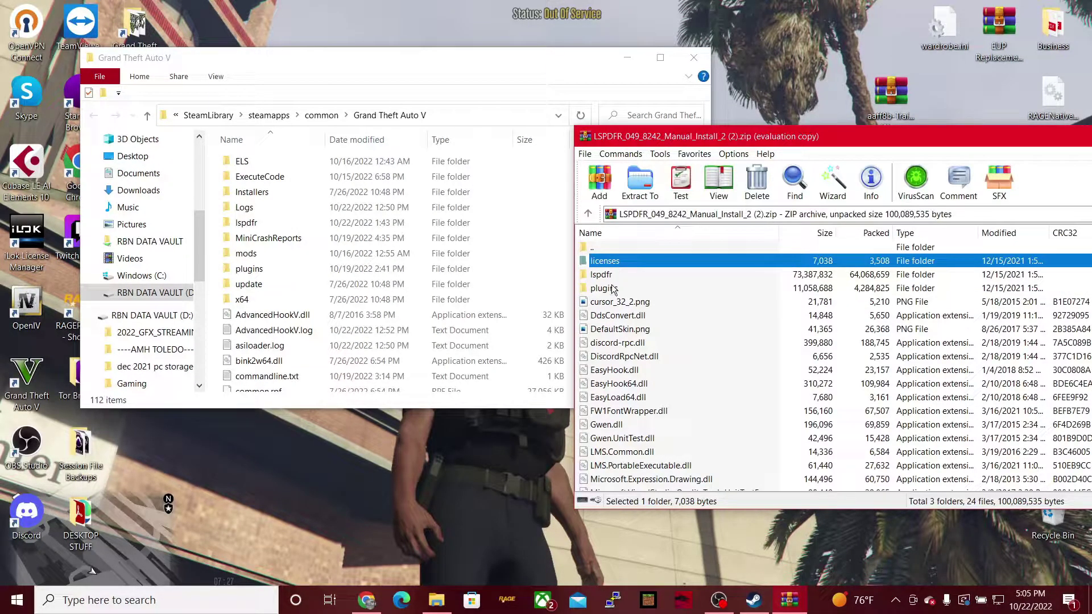
click(614, 278)
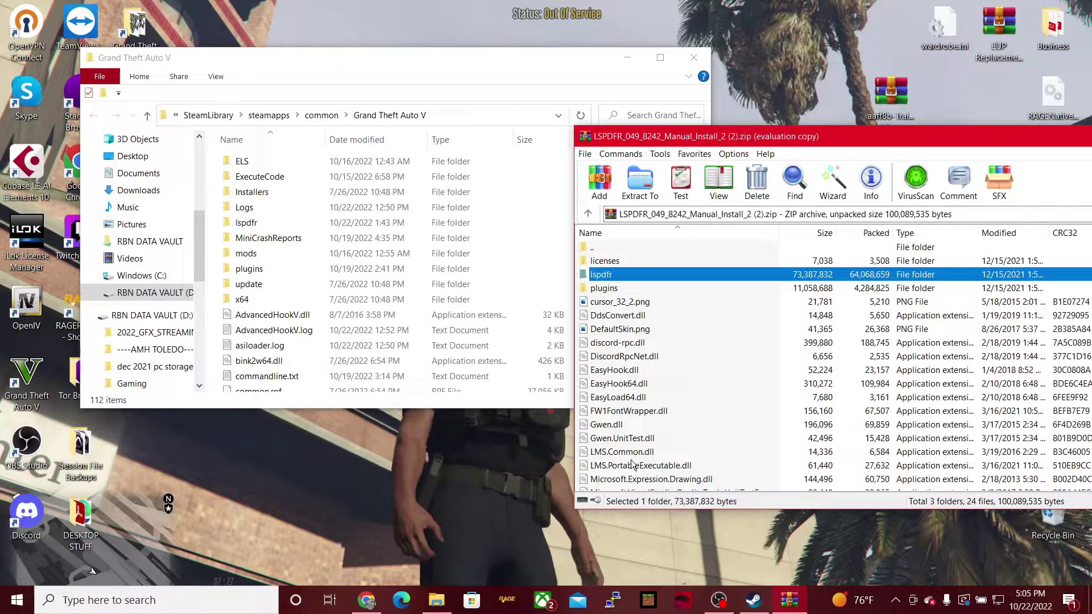
drag(670, 138, 773, 91)
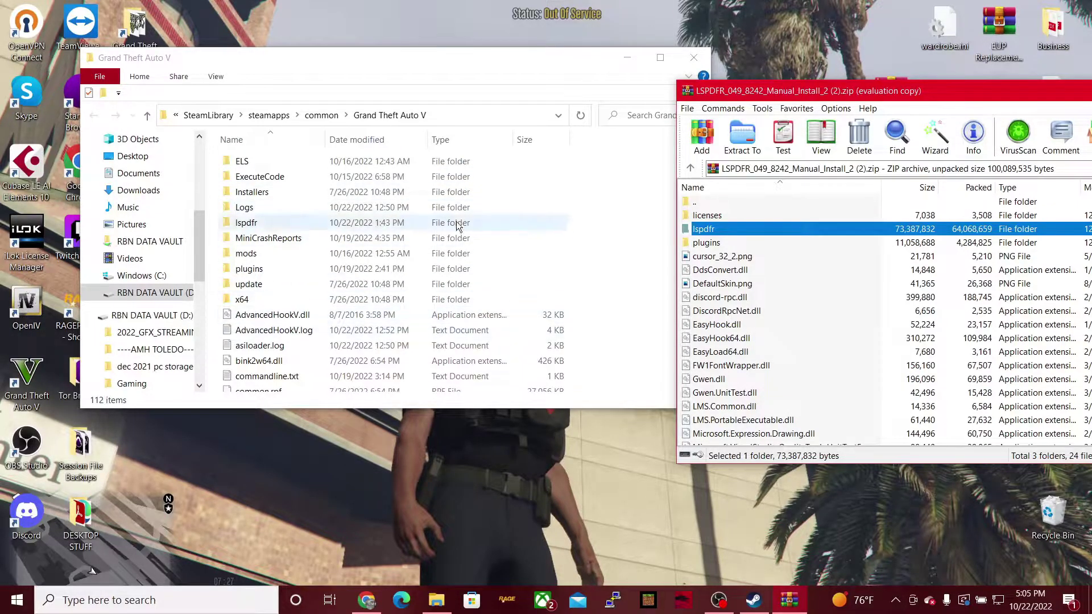
- Inspect the game's plugins\LSPDFR folder, then return to plugins
double_click(261, 269)
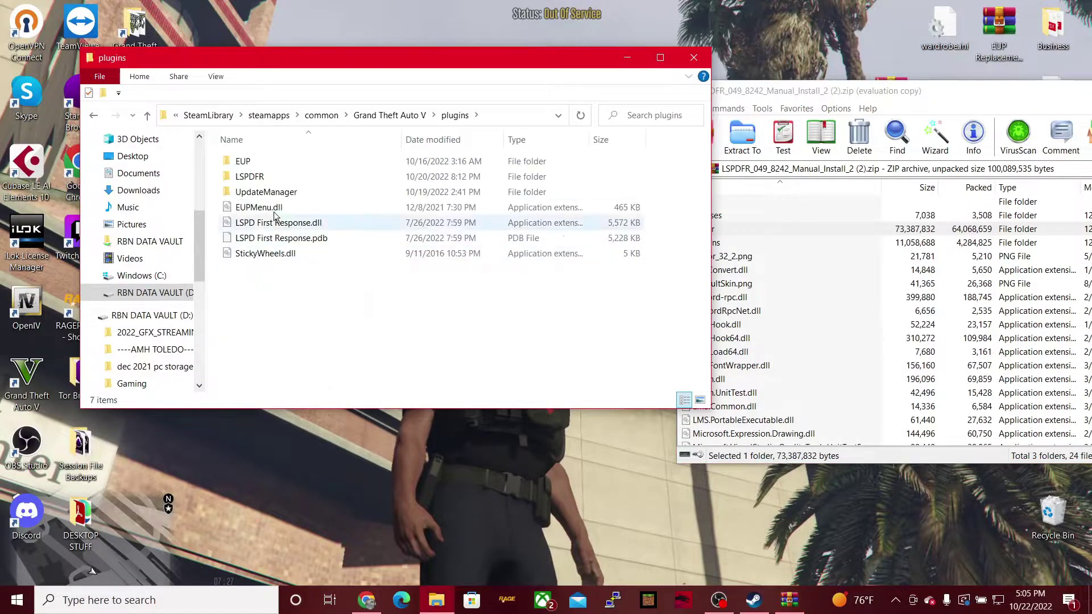
double_click(271, 179)
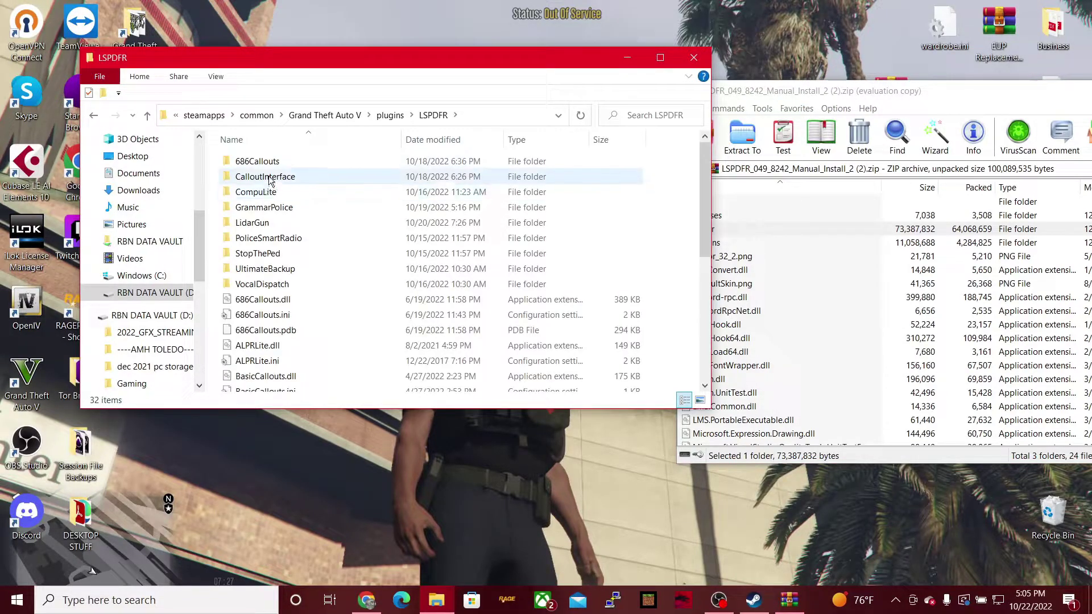
scroll(276, 239, down, 5)
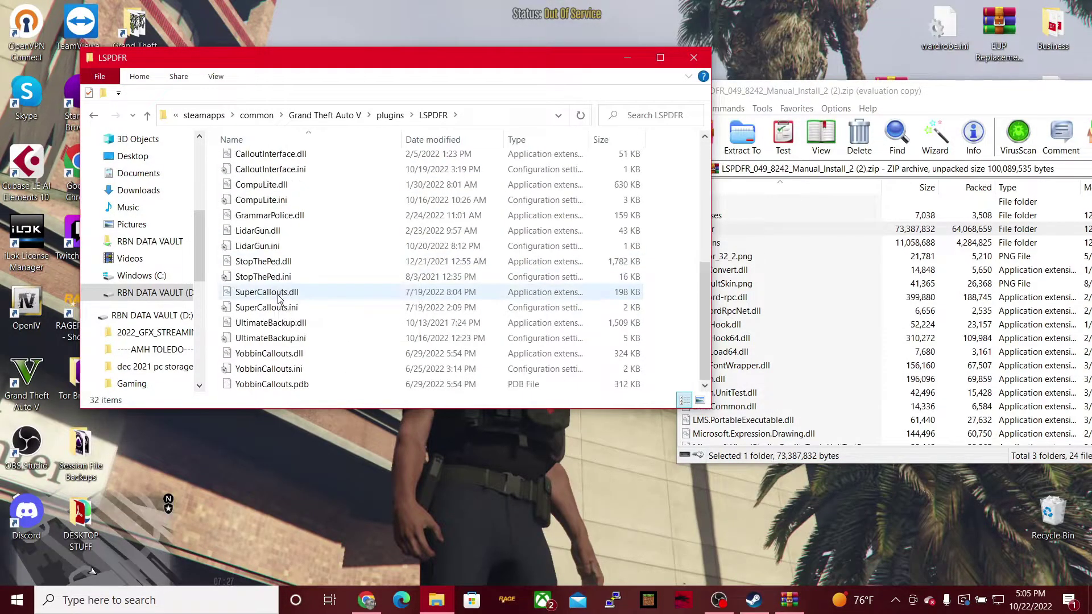
scroll(271, 276, up, 5)
click(93, 117)
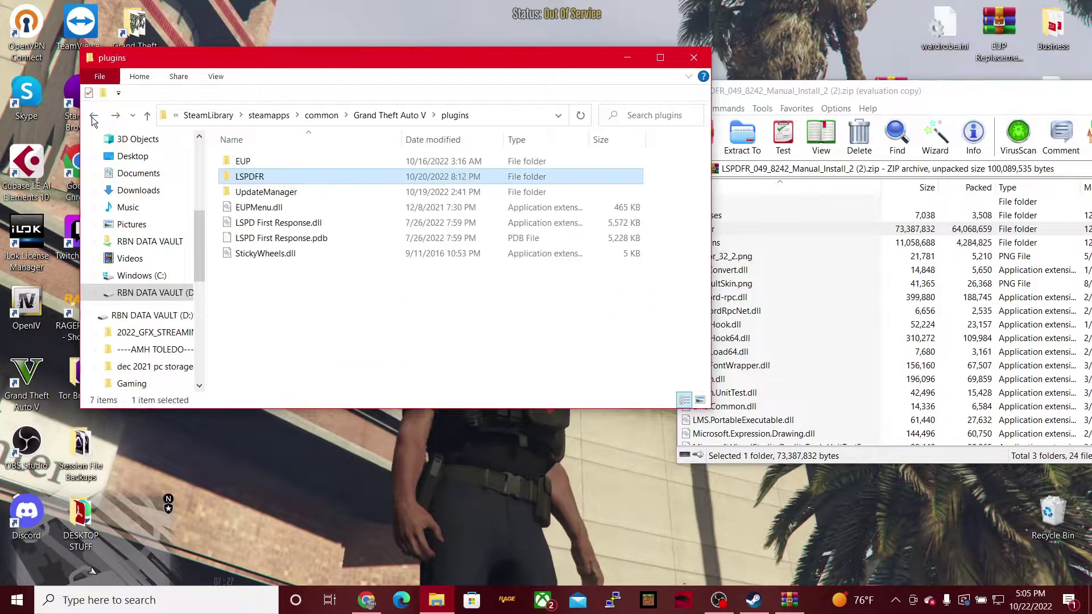
- Select every item in the LSPDFR archive: 3 folders and 24 files
click(804, 100)
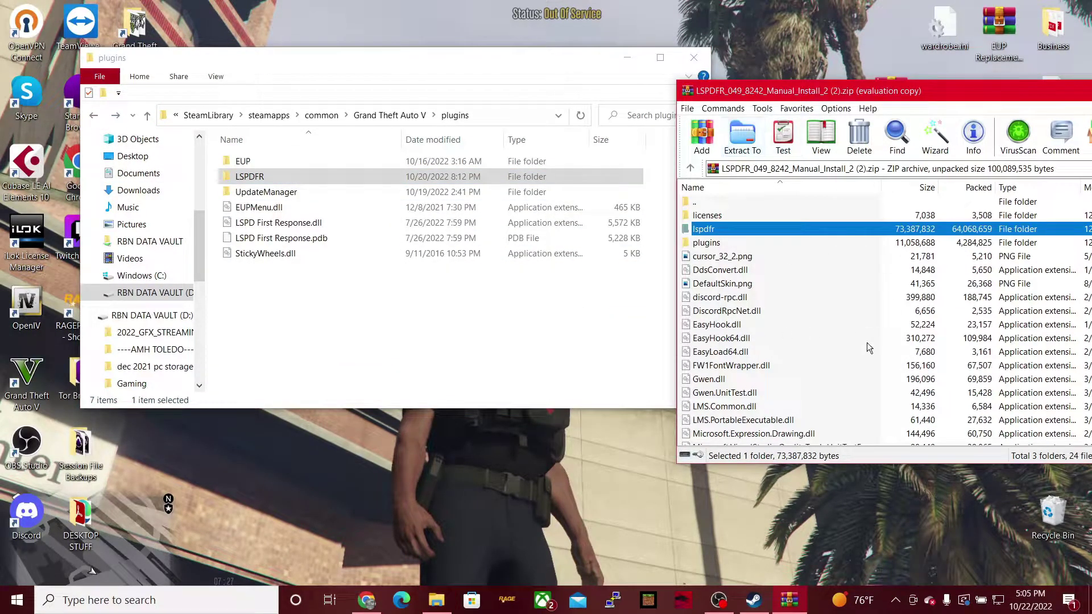
scroll(843, 408, down, 3)
scroll(789, 391, up, 3)
scroll(752, 339, down, 4)
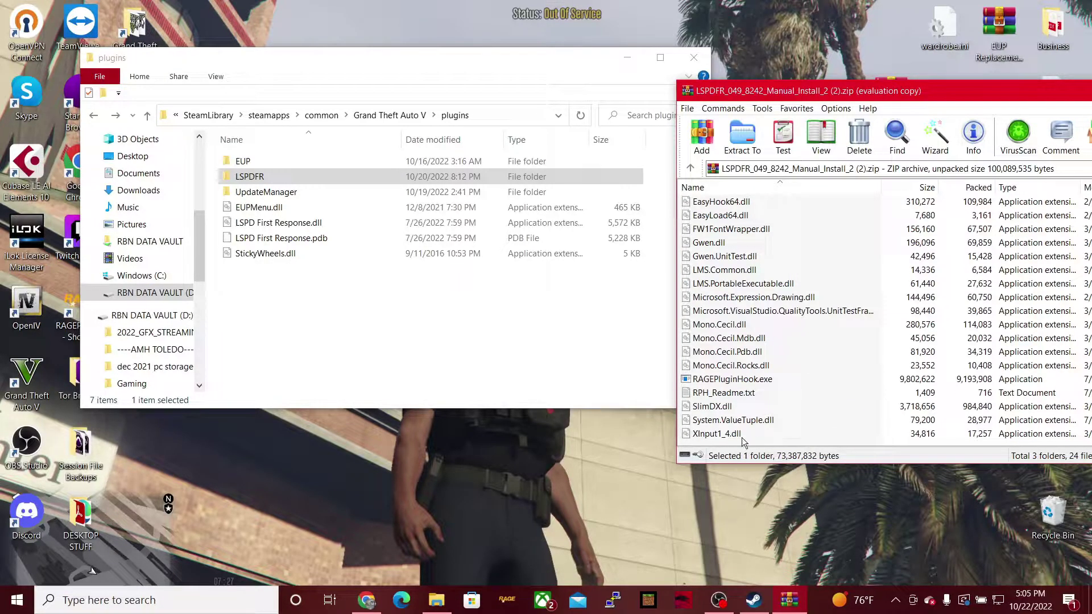
drag(838, 447, 720, 219)
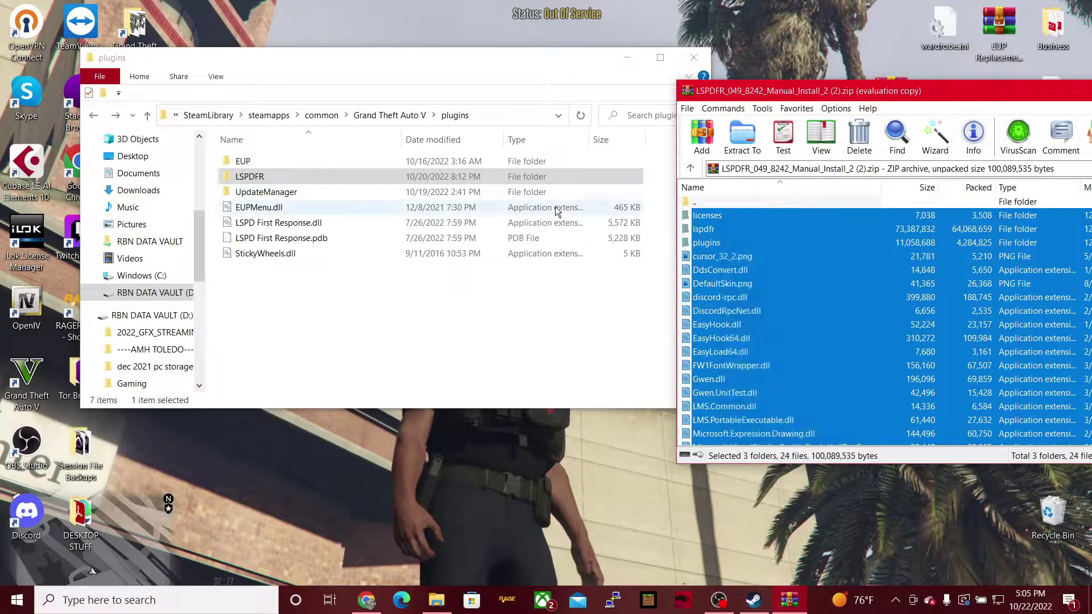
- Return to the Grand Theft Auto V folder and place the LSPDFR archive over it
click(90, 118)
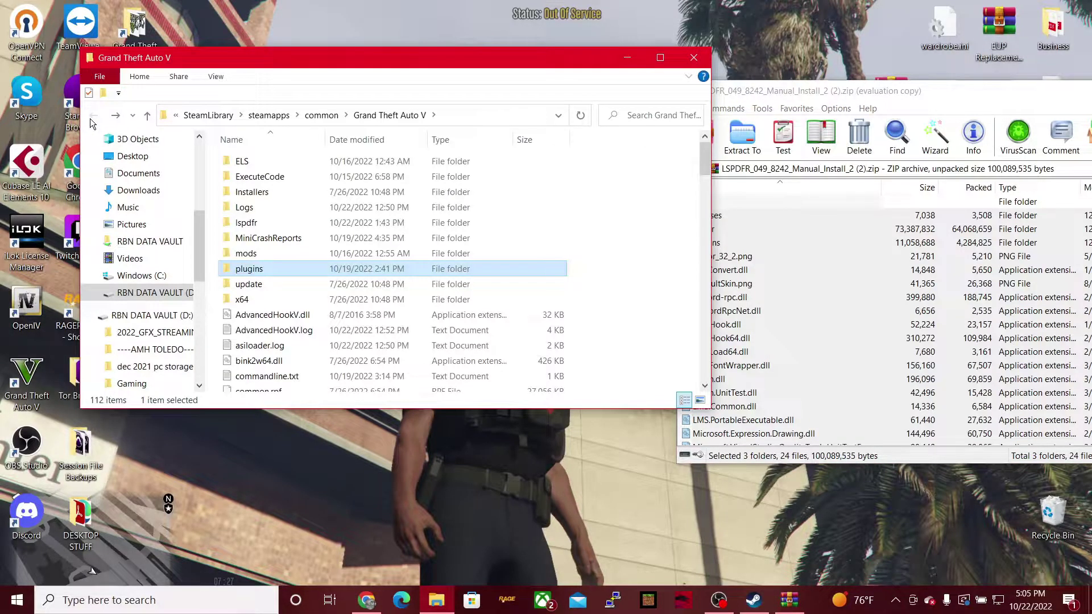
click(636, 281)
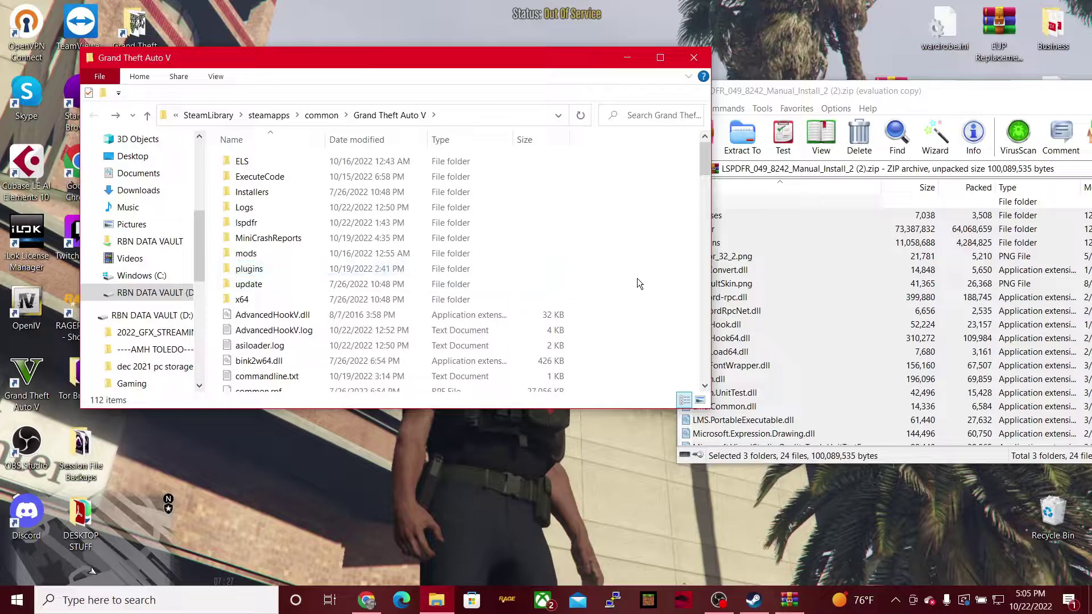
click(816, 90)
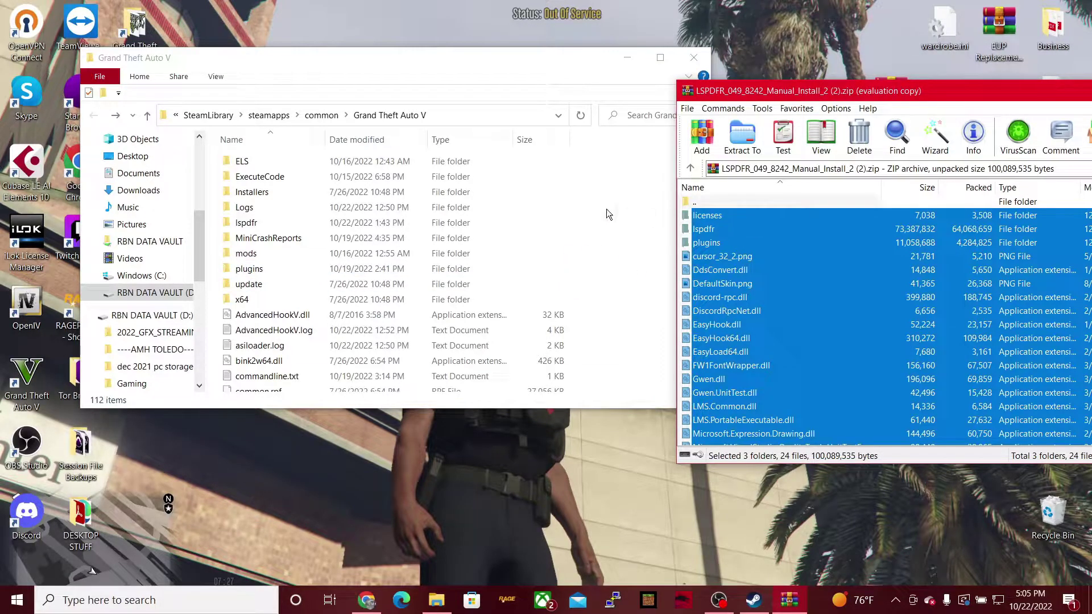
drag(575, 55, 457, 43)
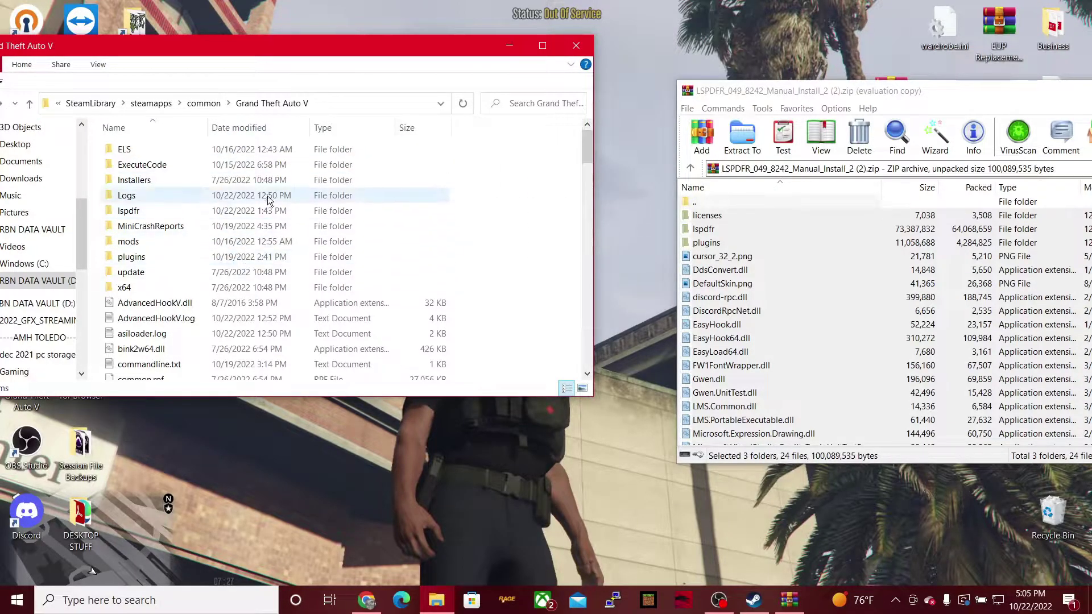
drag(292, 41, 446, 73)
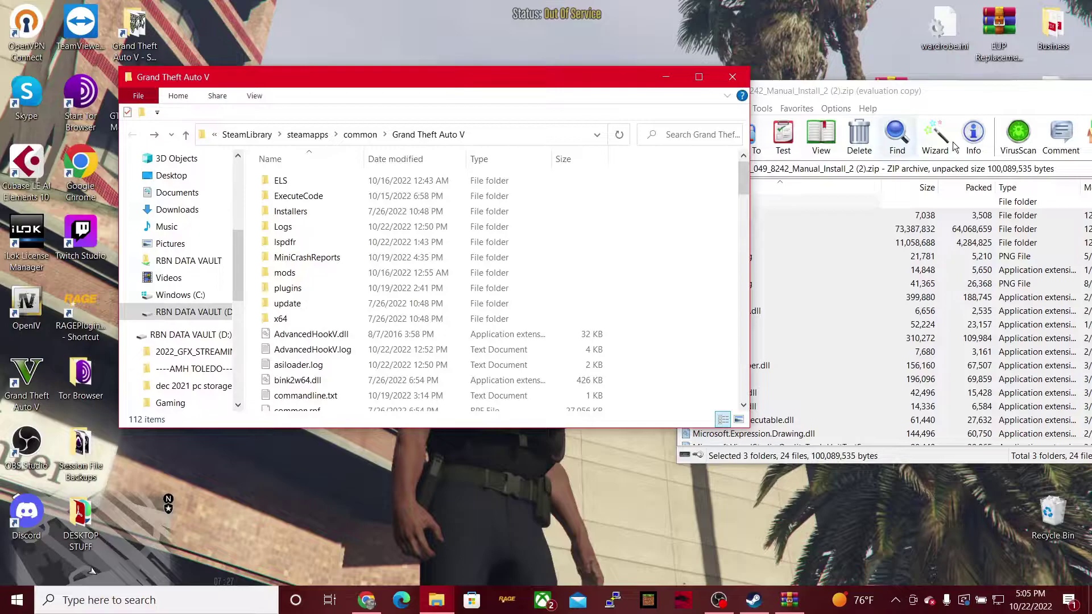
drag(971, 91, 526, 91)
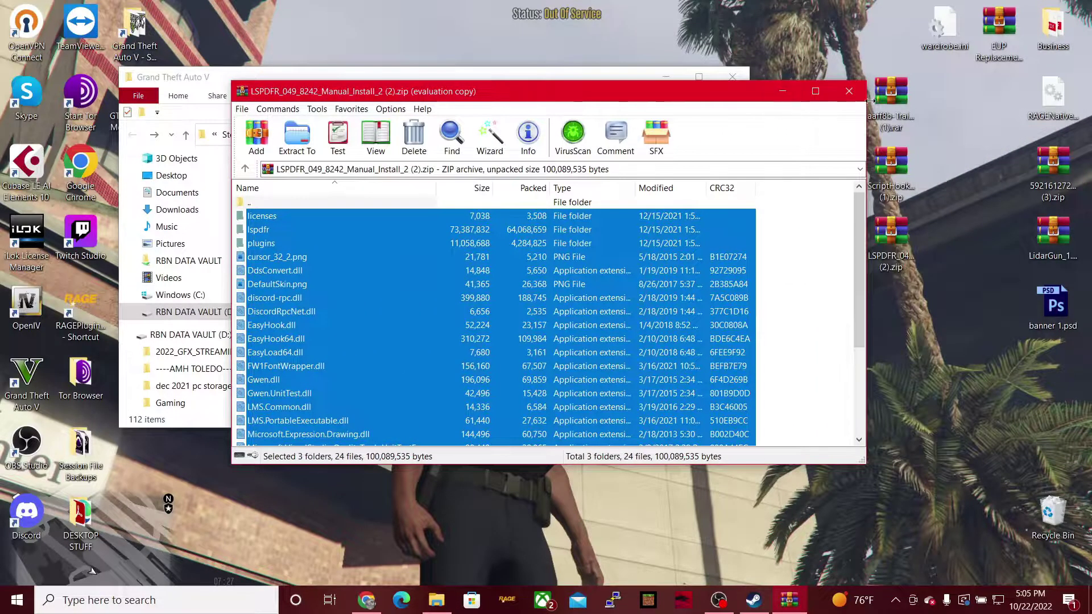
- Close the LSPDFR zip and open the ScriptHookV zip, dismissing the license reminder
click(848, 96)
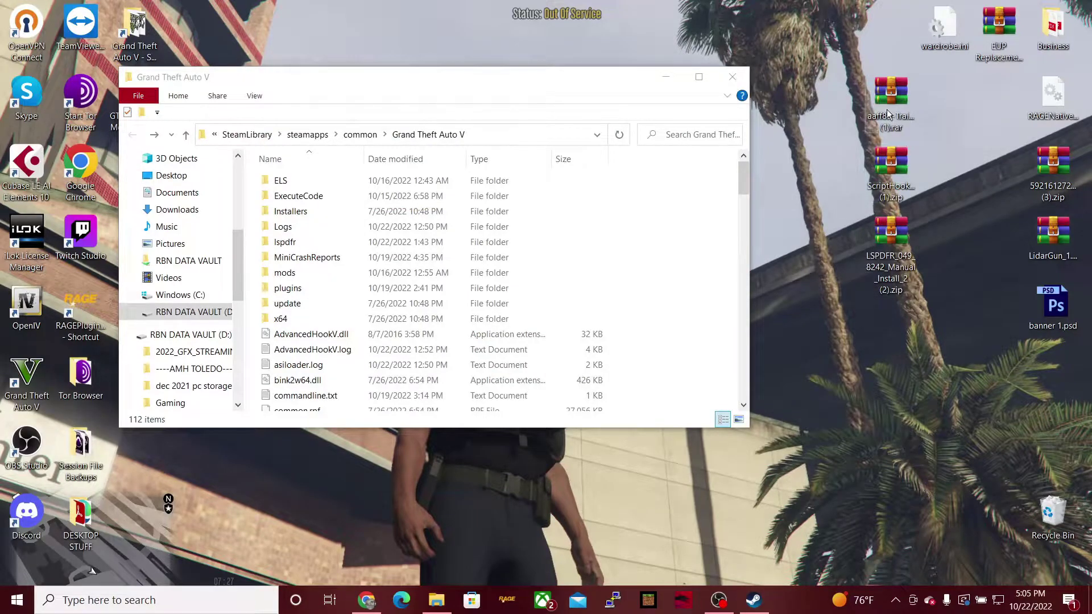
double_click(884, 177)
drag(634, 80, 826, 142)
click(782, 337)
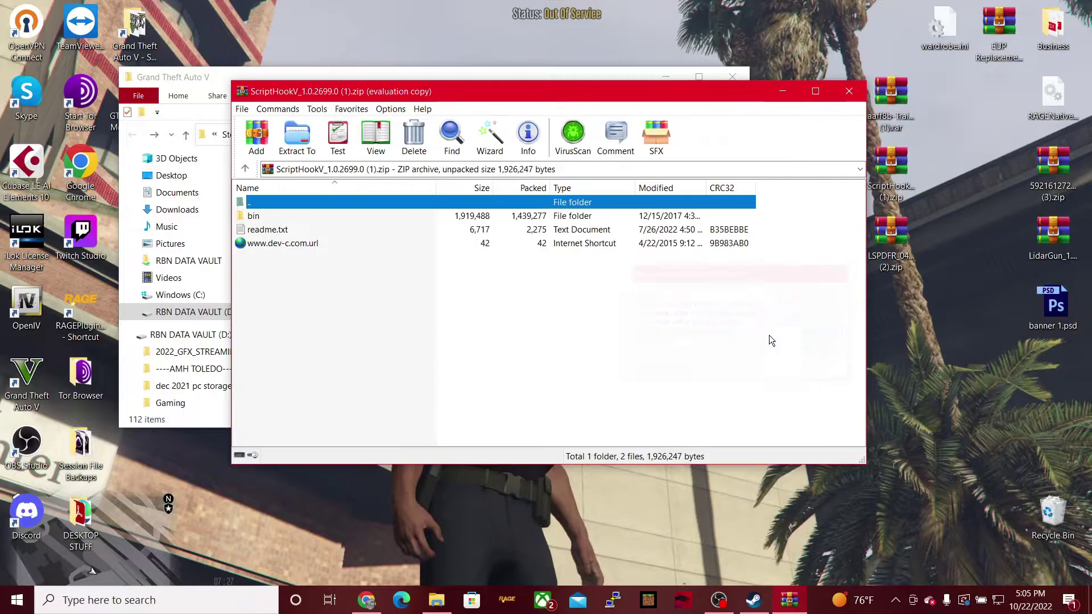
- In the archive's bin folder, select dinput8.dll and ScriptHookV.dll, then close WinRAR
click(310, 217)
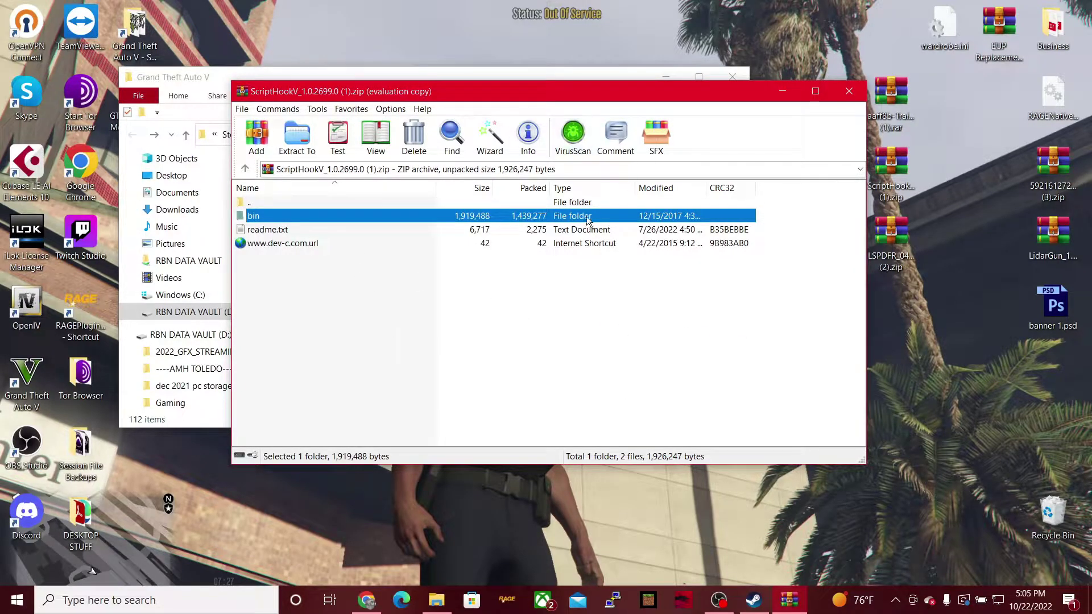
double_click(271, 220)
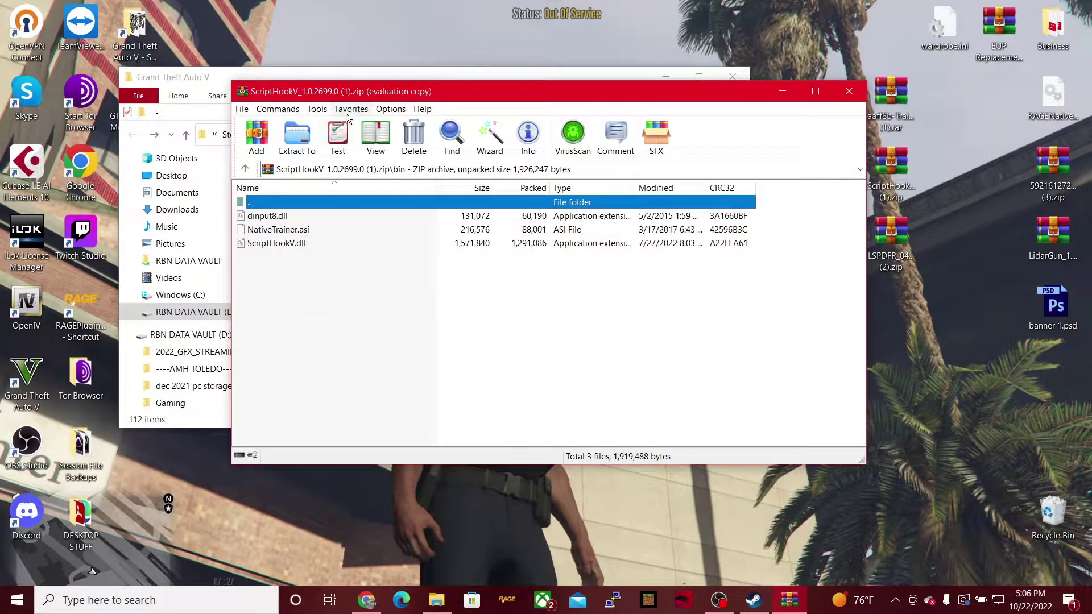
drag(350, 92, 772, 176)
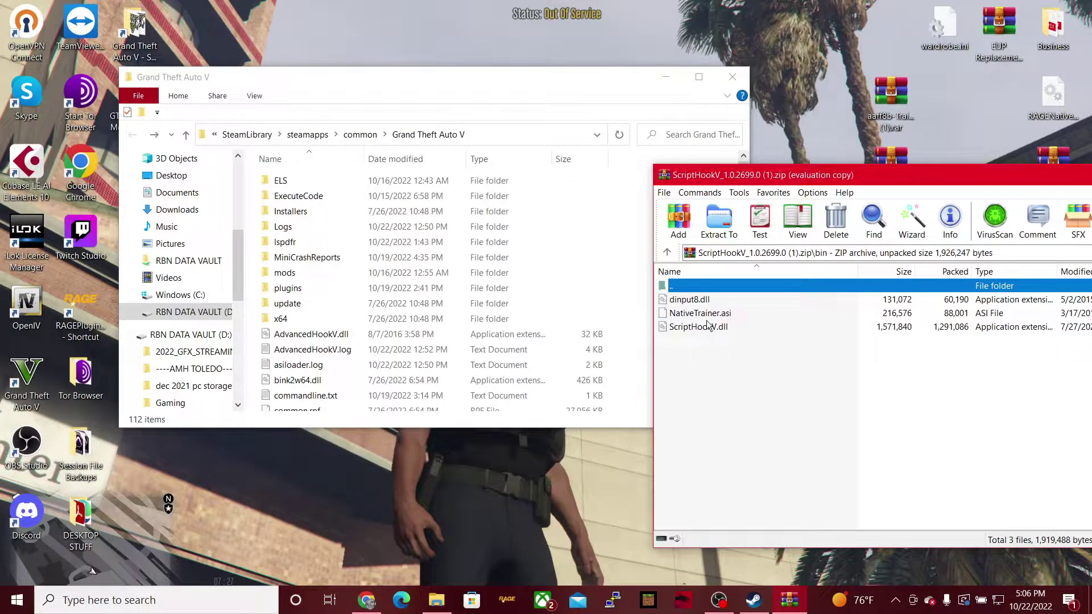
click(712, 300)
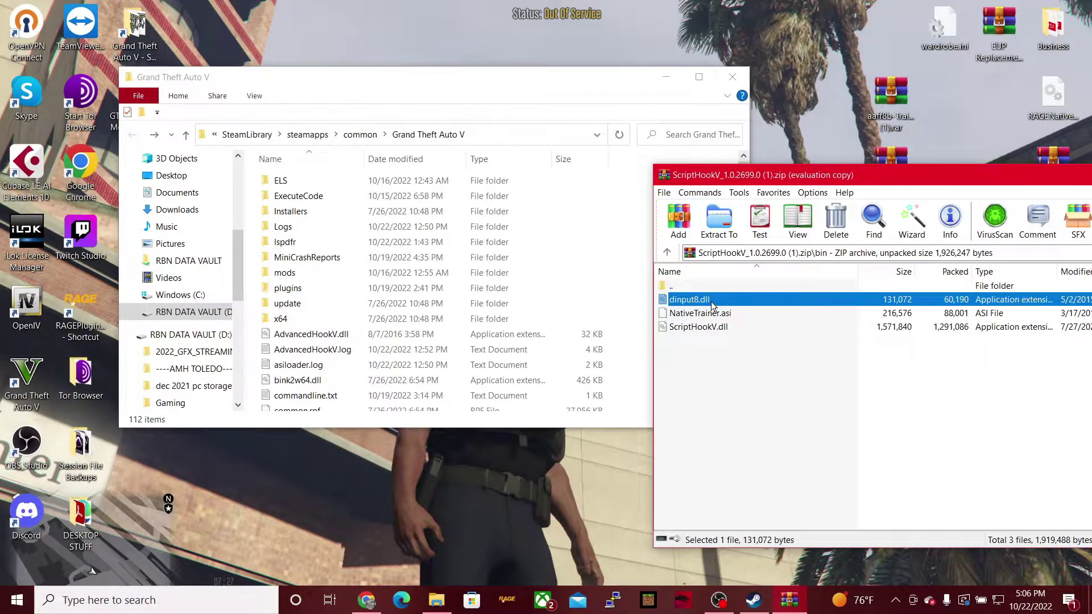
ctrl+click(716, 330)
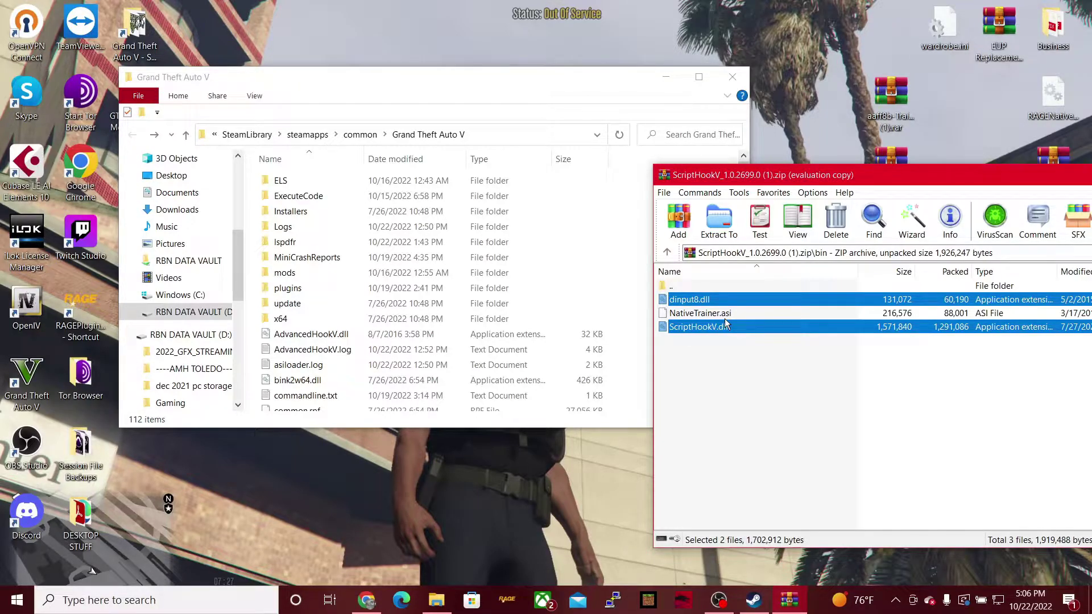
drag(735, 172, 805, 111)
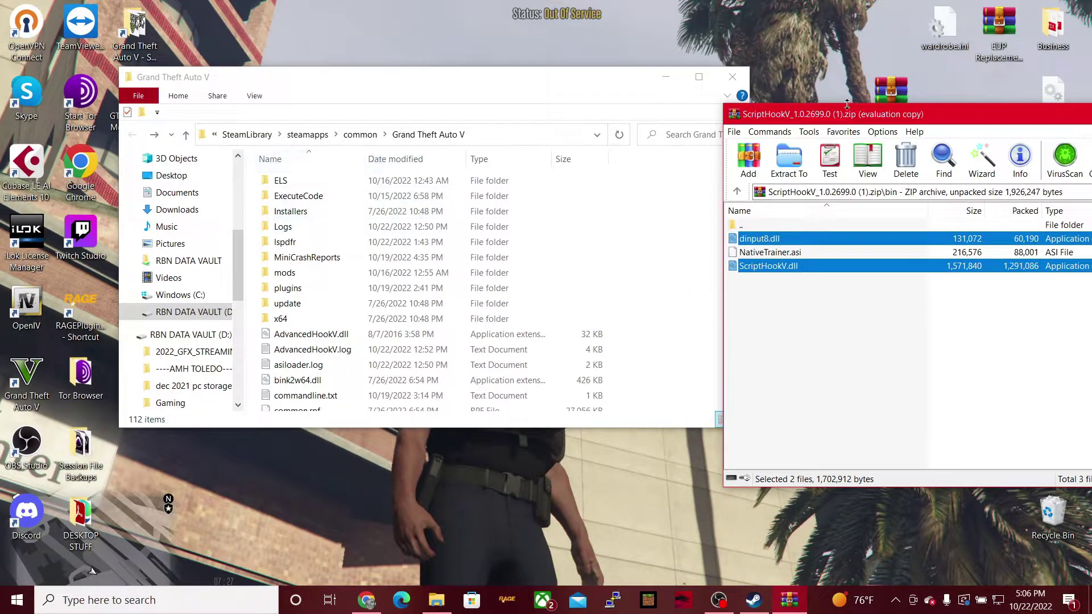
drag(881, 120, 427, 141)
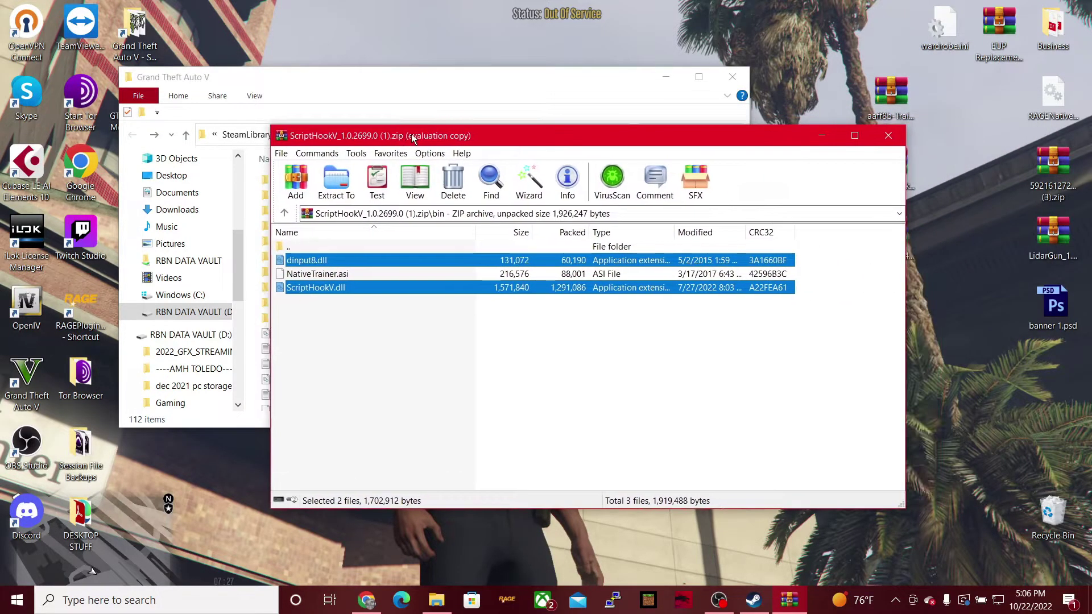
click(888, 135)
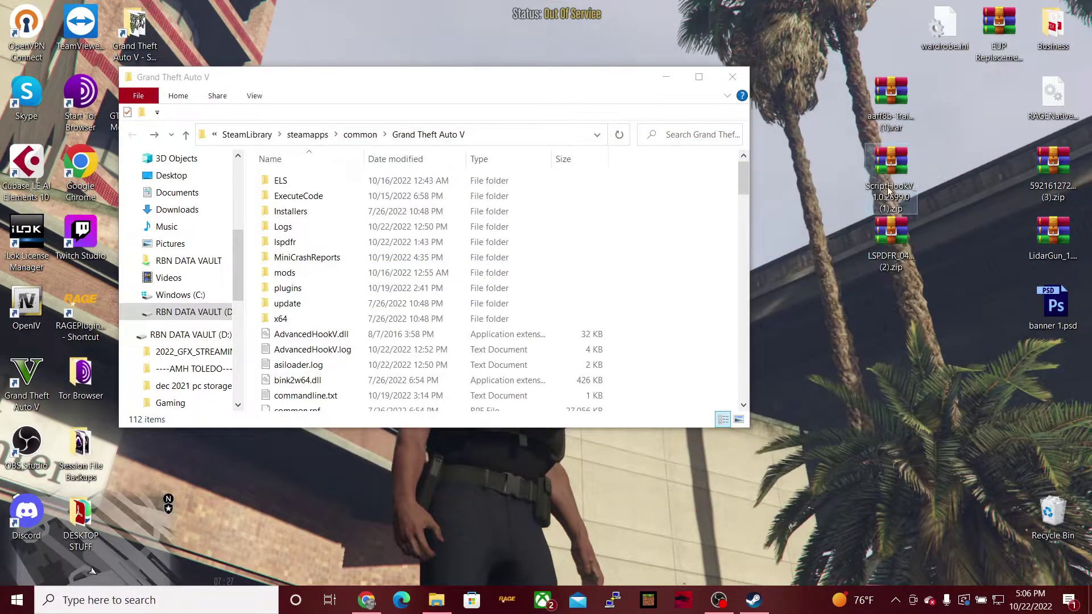
- Open the TrainerV rar, dismiss the license nag and move it beside the game folder
double_click(893, 105)
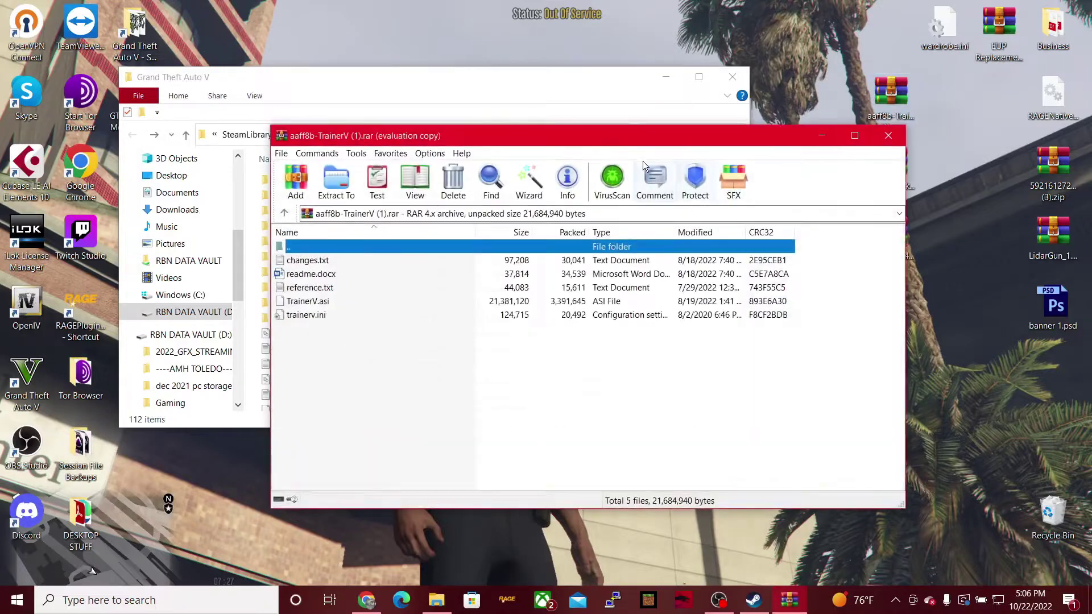
drag(639, 139, 644, 137)
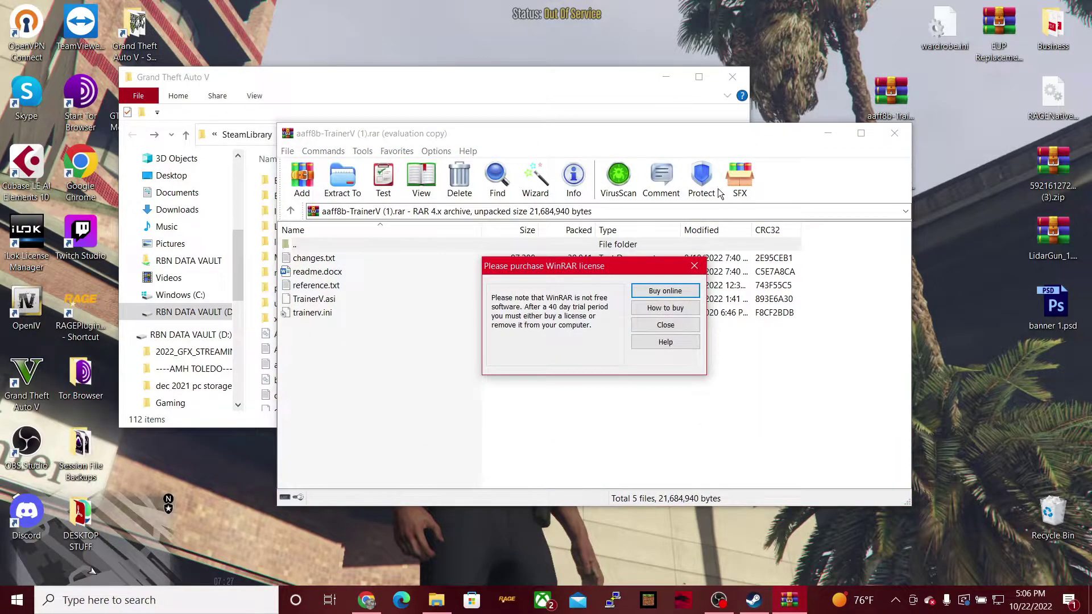
click(666, 328)
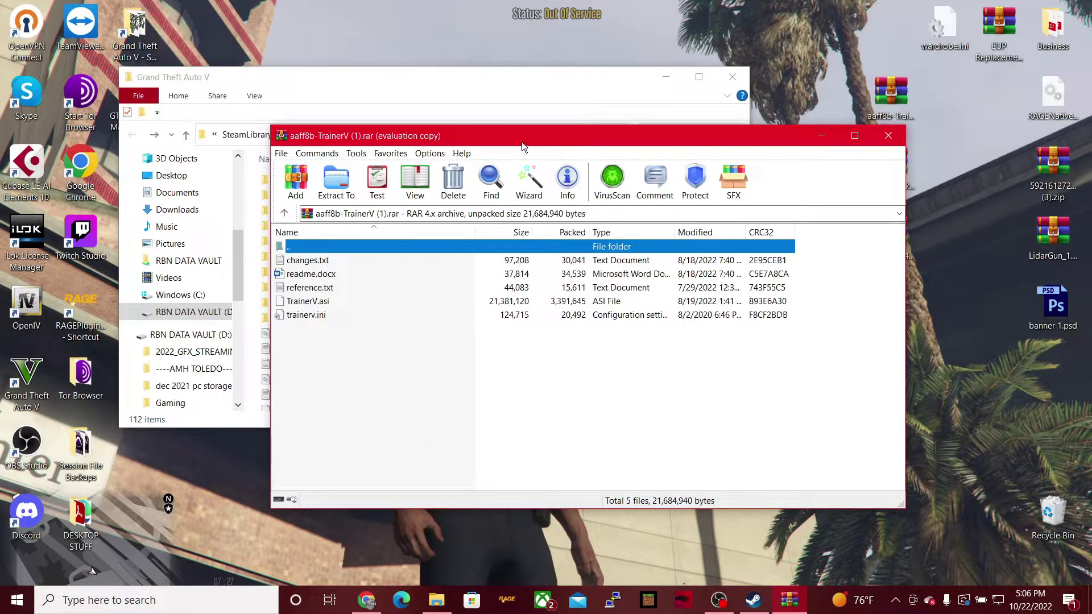
drag(521, 141, 957, 151)
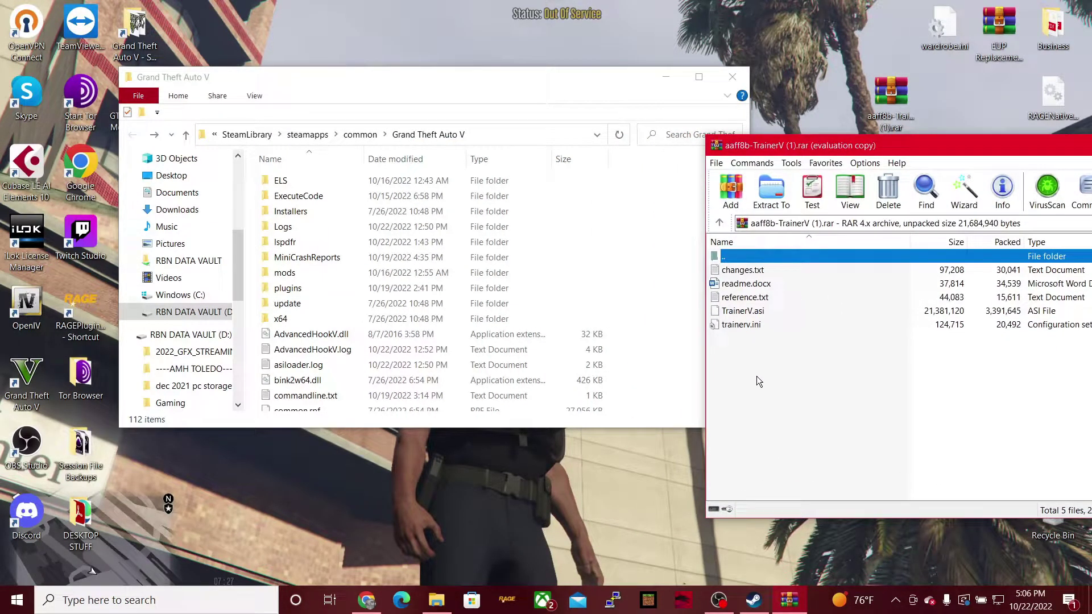
- Select TrainerV.asi and trainerv.ini in the archive, then close WinRAR
click(724, 287)
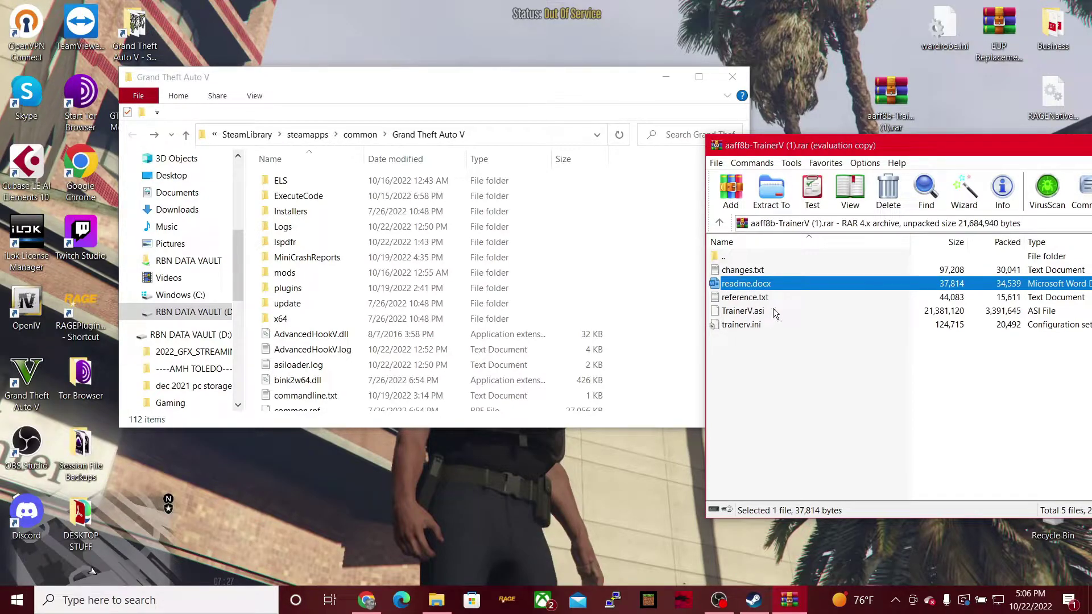
click(809, 392)
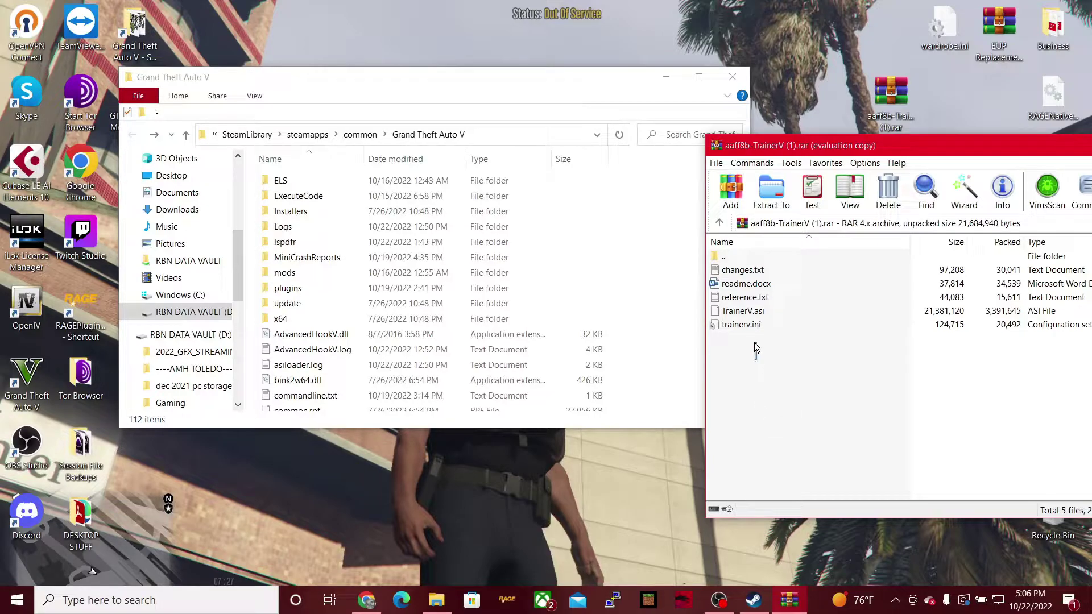
drag(755, 343, 749, 313)
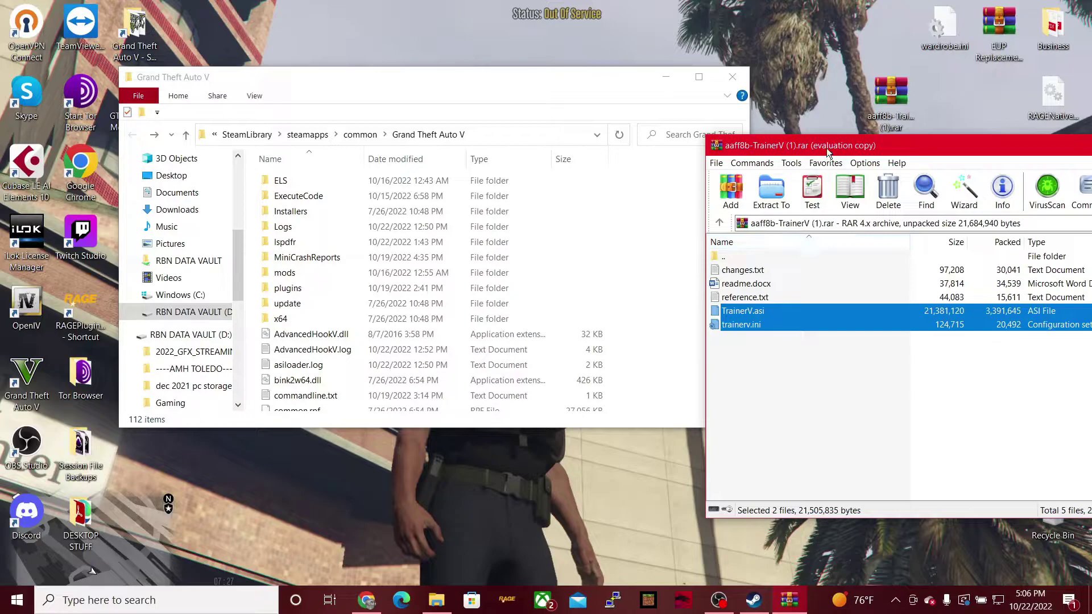
drag(810, 147, 359, 126)
key(Escape)
click(857, 91)
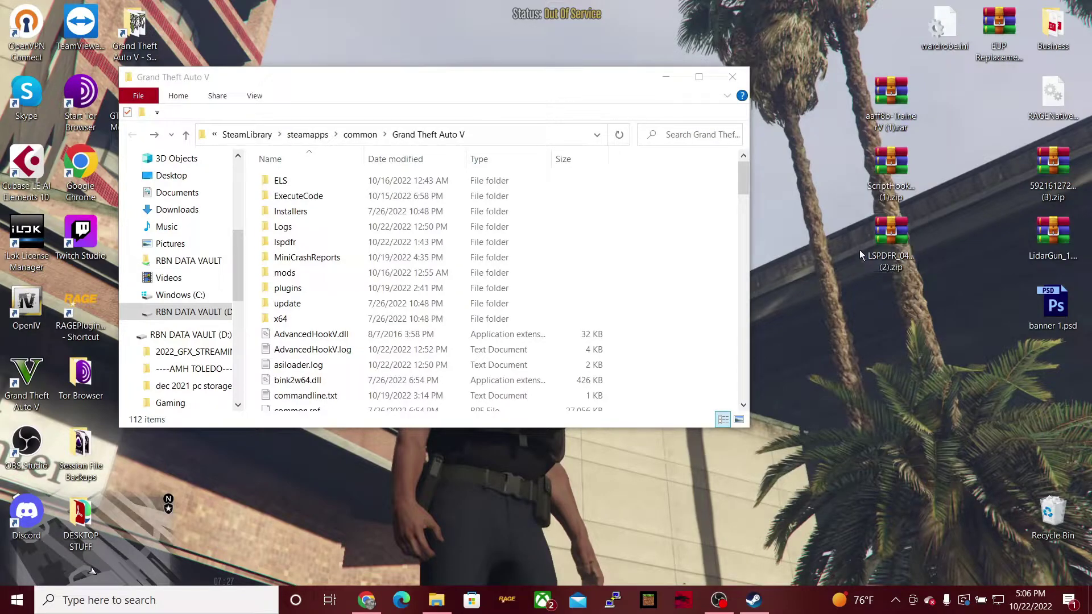
click(892, 171)
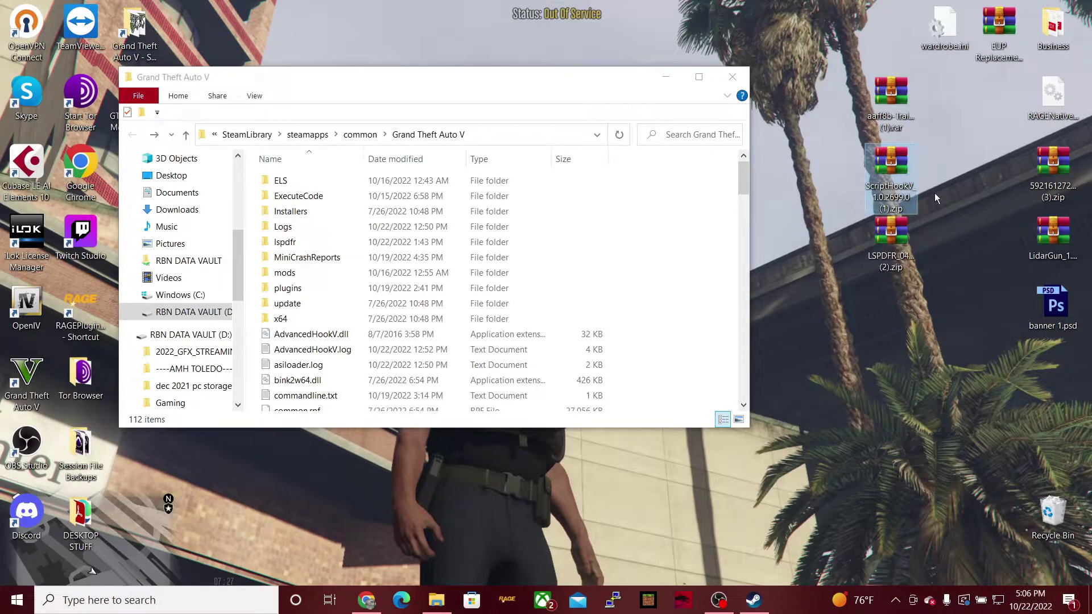
click(904, 114)
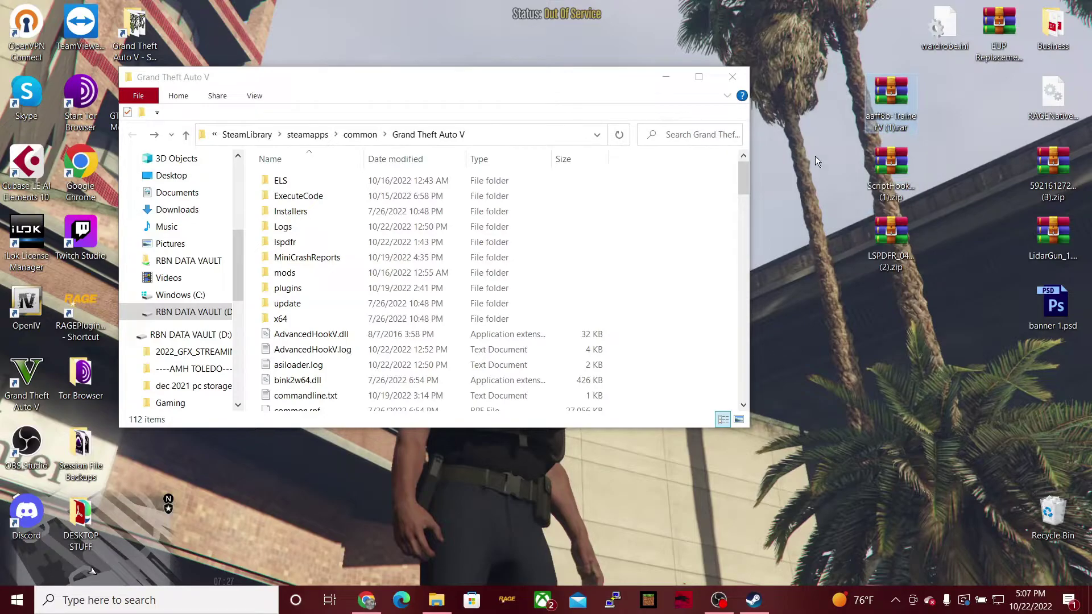
click(872, 294)
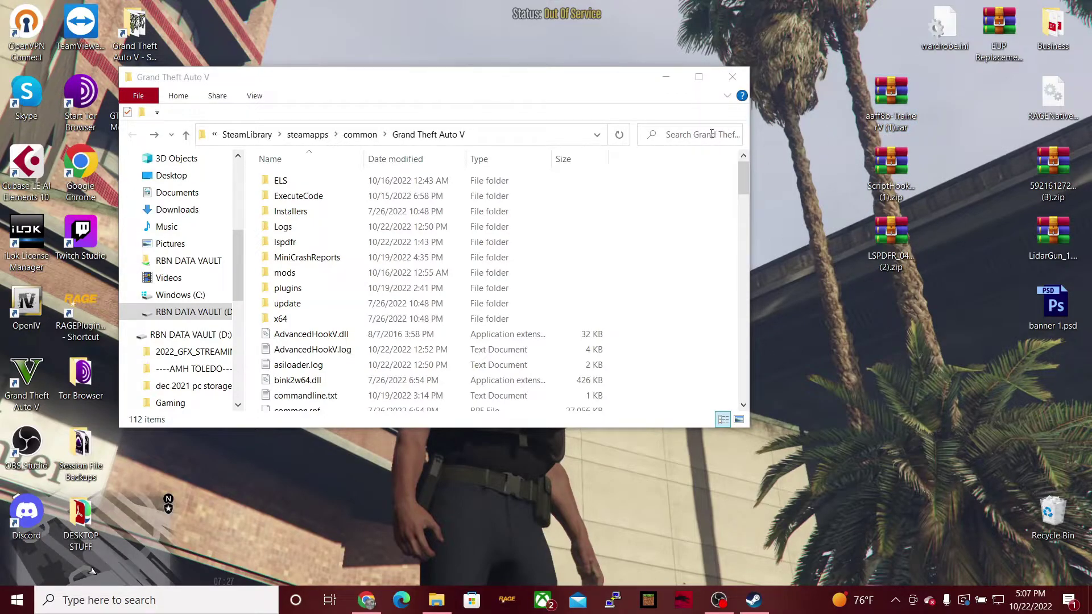